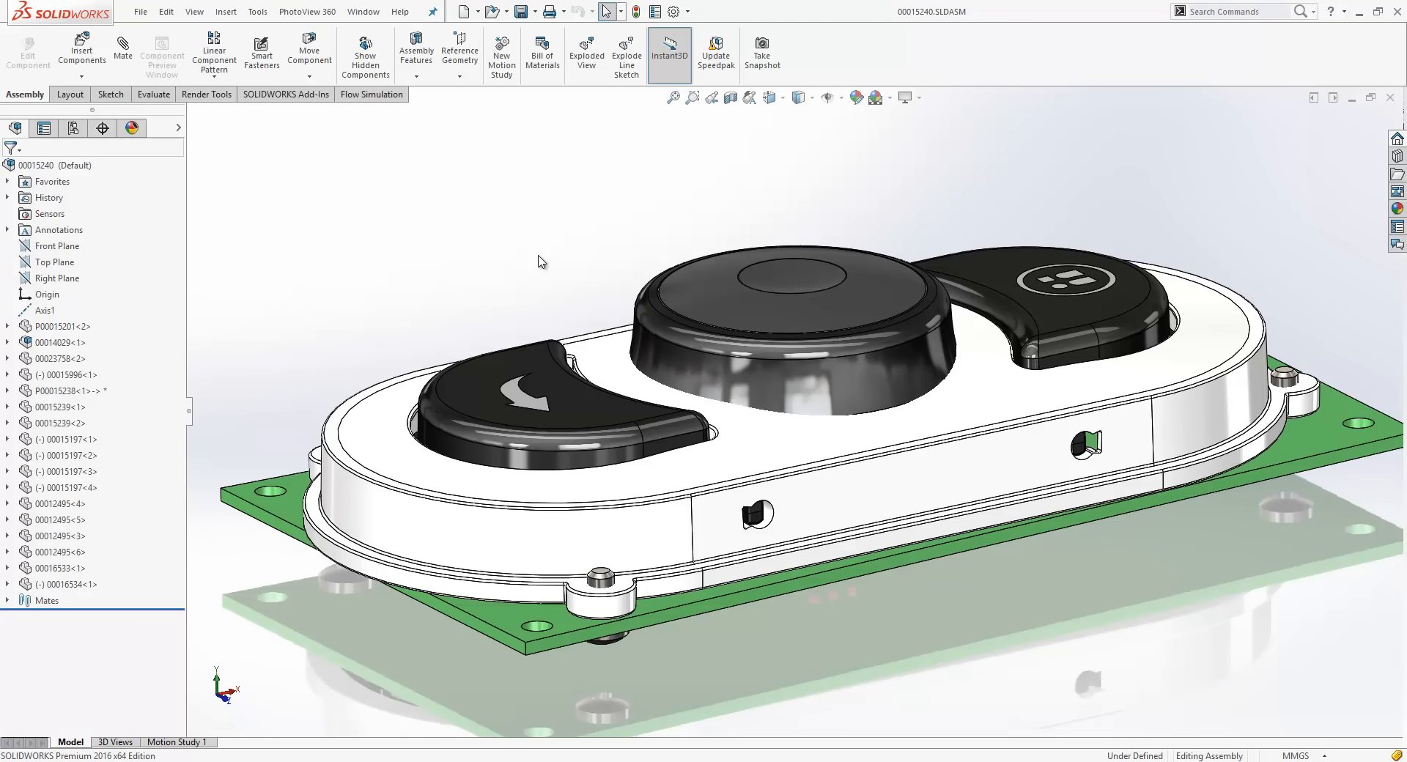
Enlarge the interface button size and collapse the SOLIDWORKS Resources task pane
{"action": "left_click", "coordinate": [689, 12]}
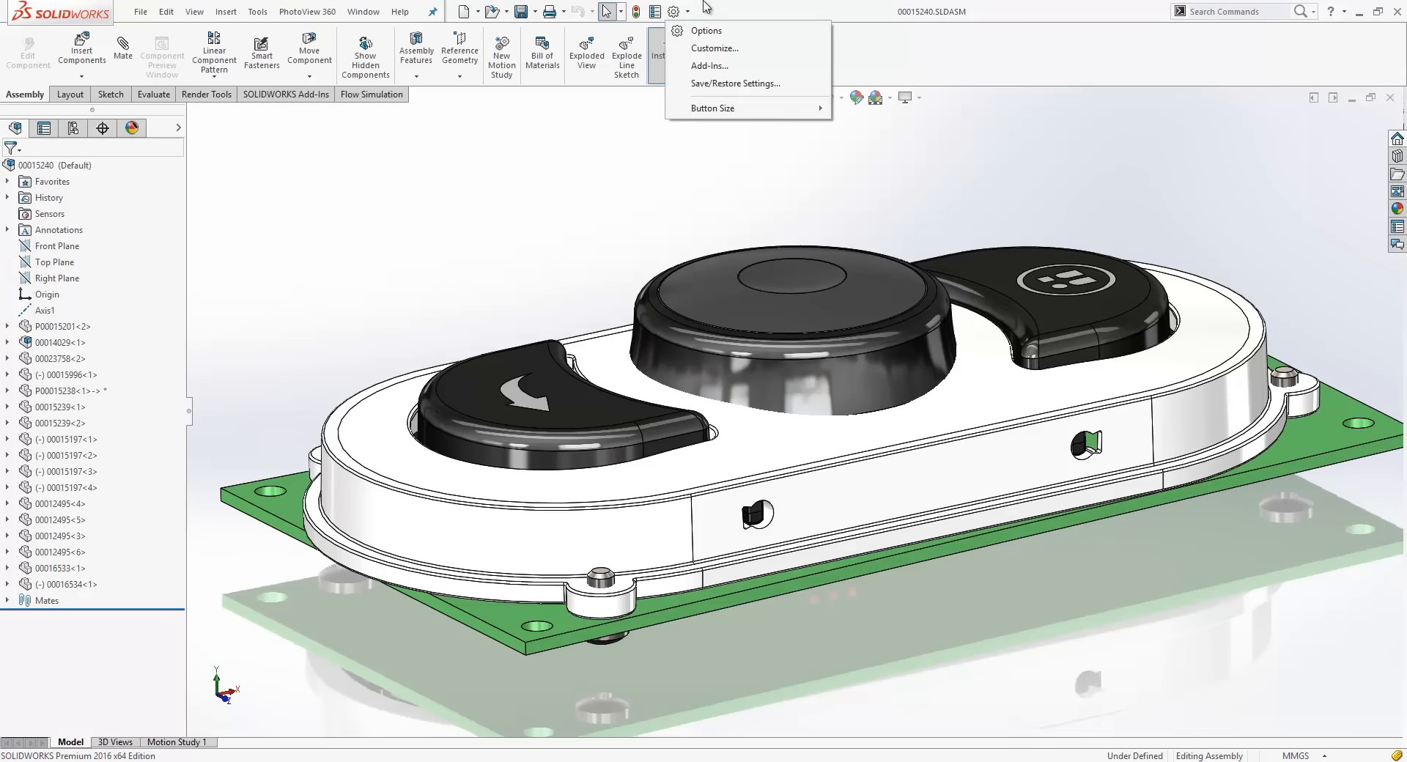
{"action": "mouse_move", "coordinate": [704, 111]}
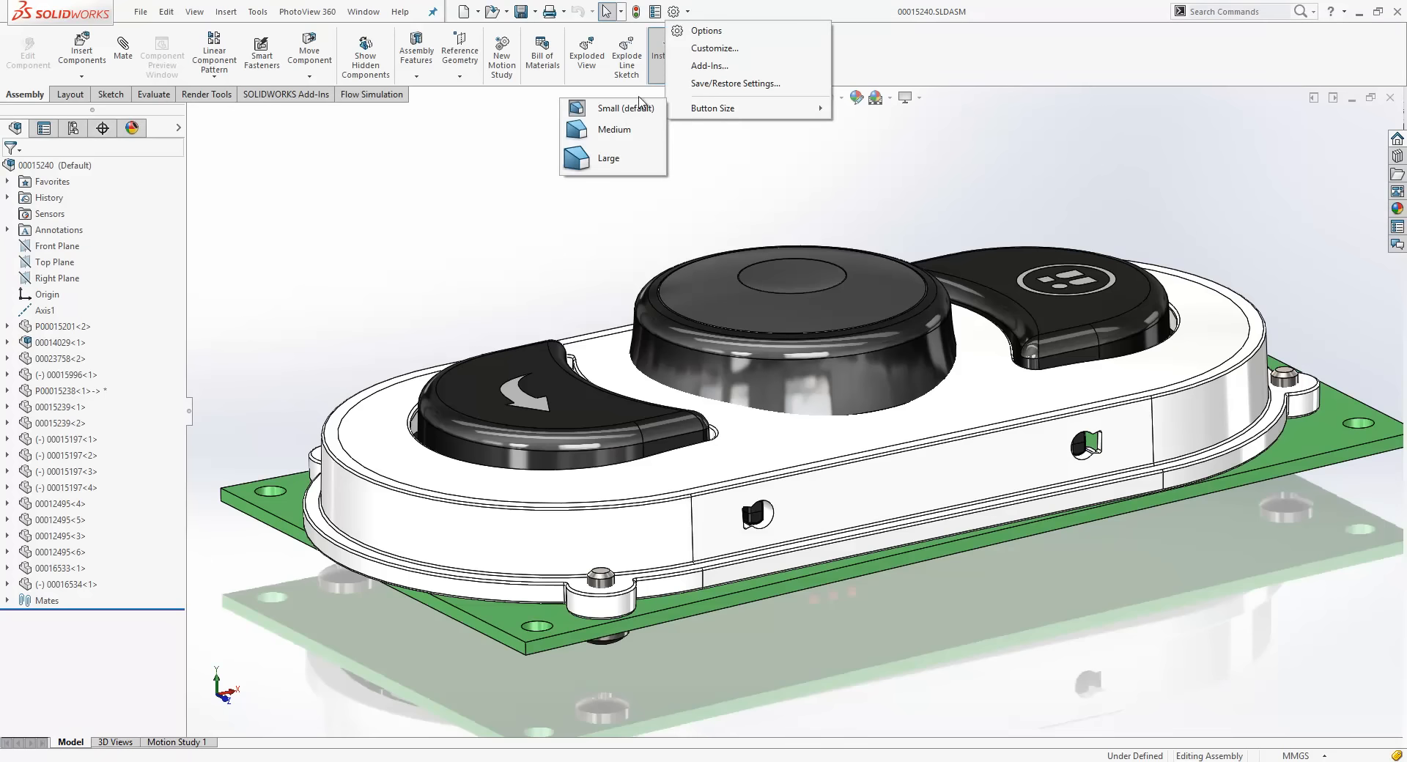
{"action": "left_click", "coordinate": [608, 130]}
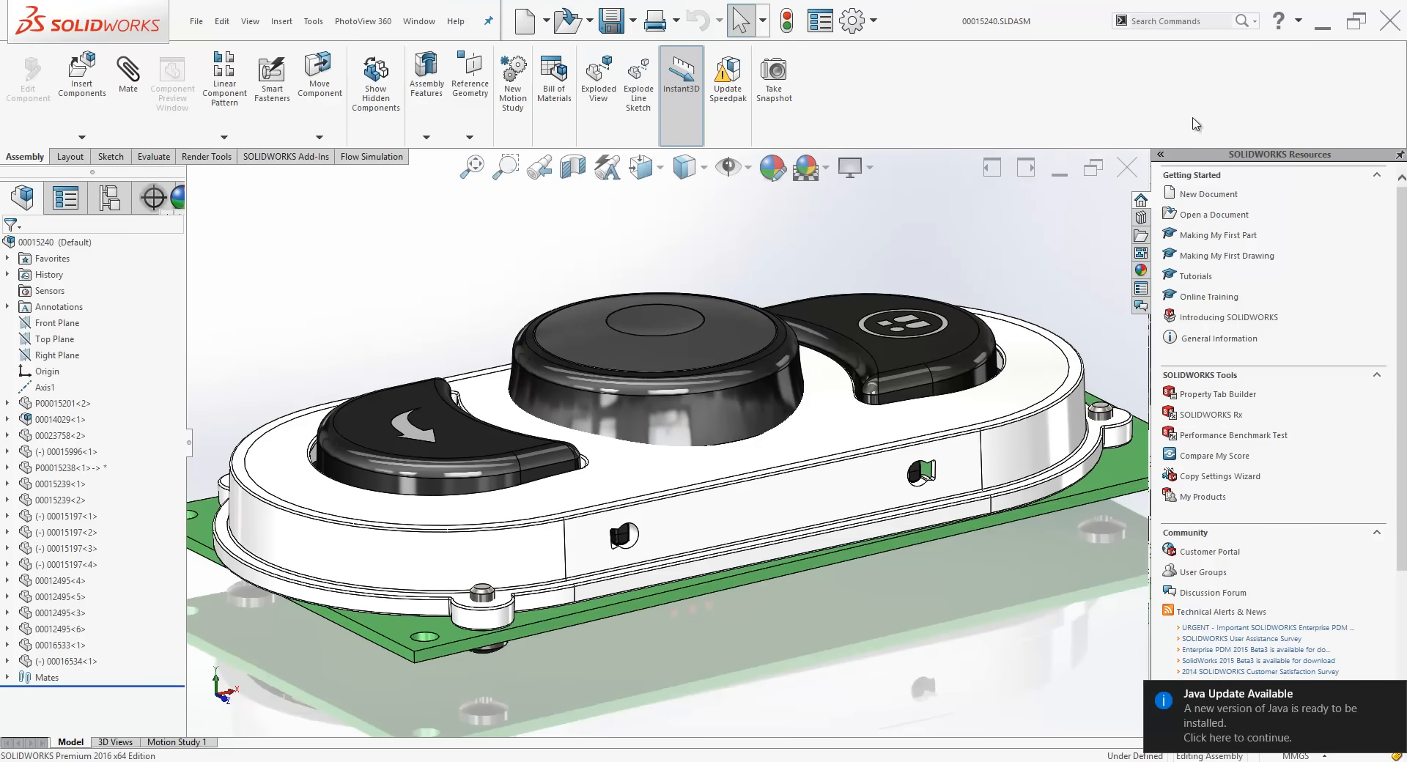
{"action": "left_click", "coordinate": [1400, 156]}
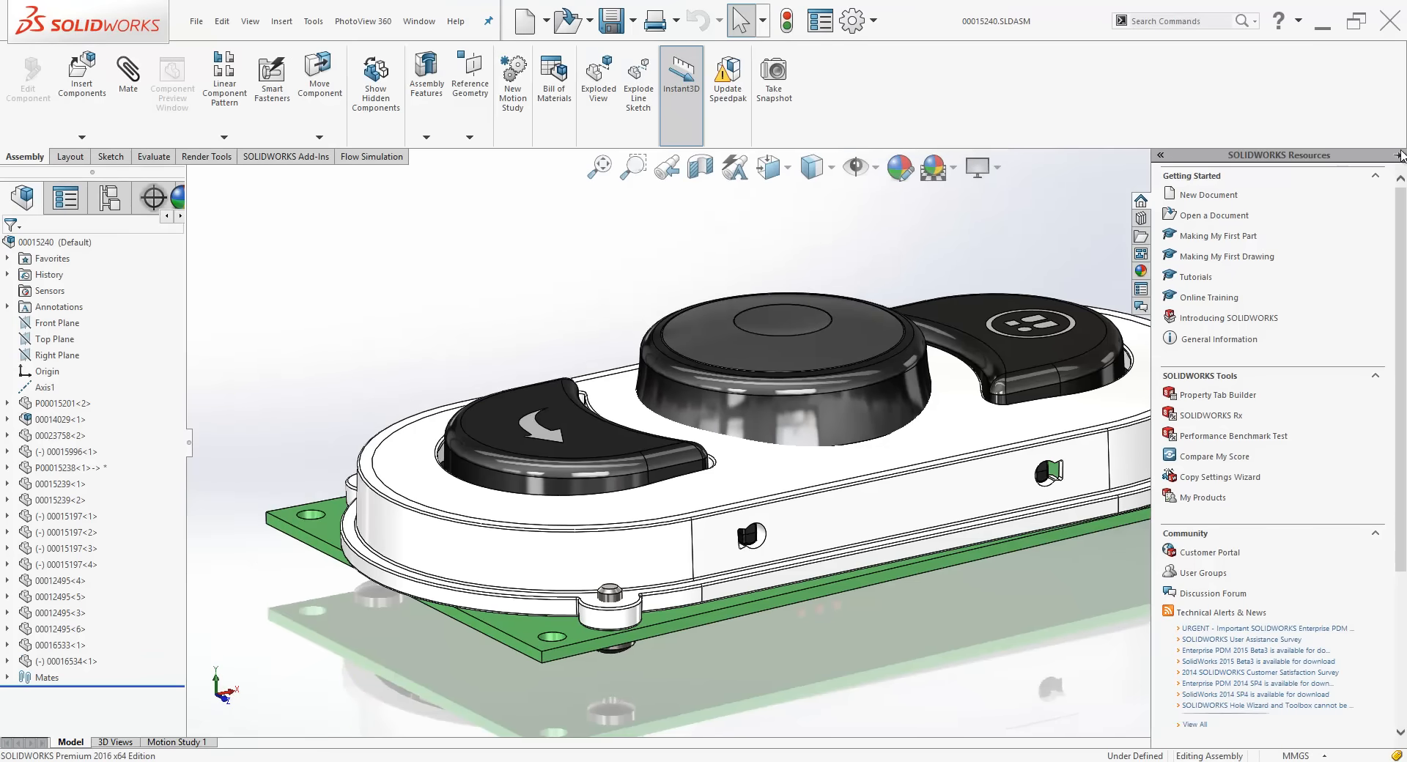
{"action": "left_click", "coordinate": [1402, 153]}
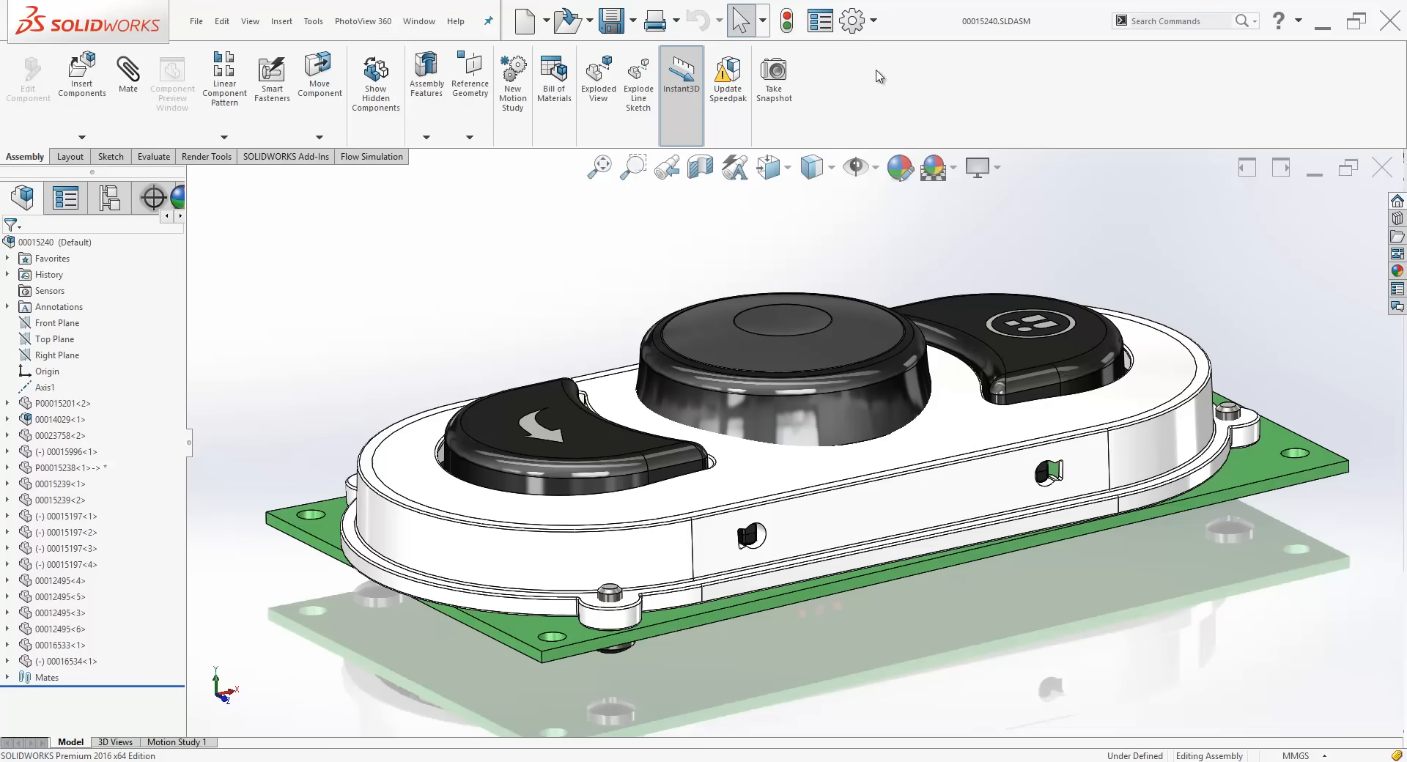
Set the interface button size to Small (default)
{"action": "left_click", "coordinate": [873, 21]}
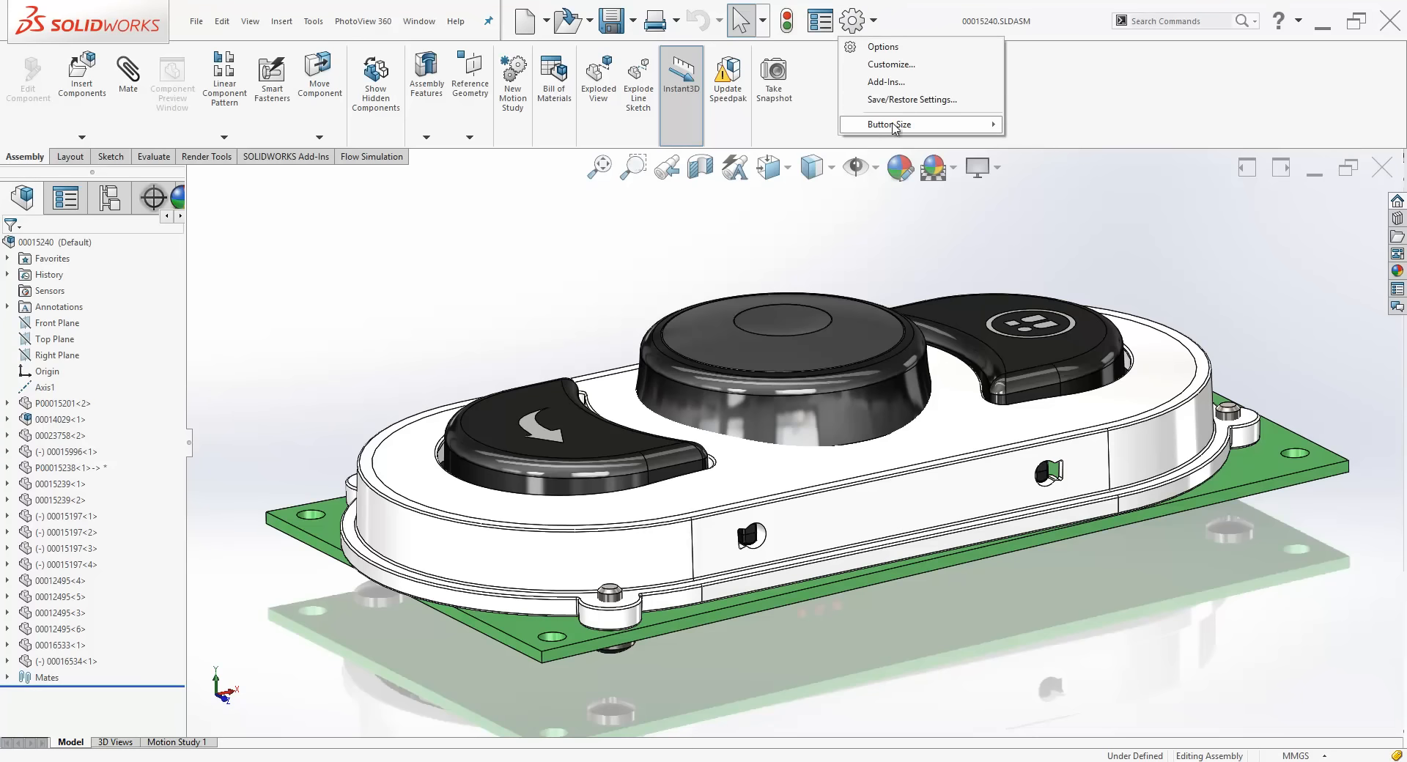
{"action": "mouse_move", "coordinate": [892, 126]}
{"action": "left_click", "coordinate": [821, 129]}
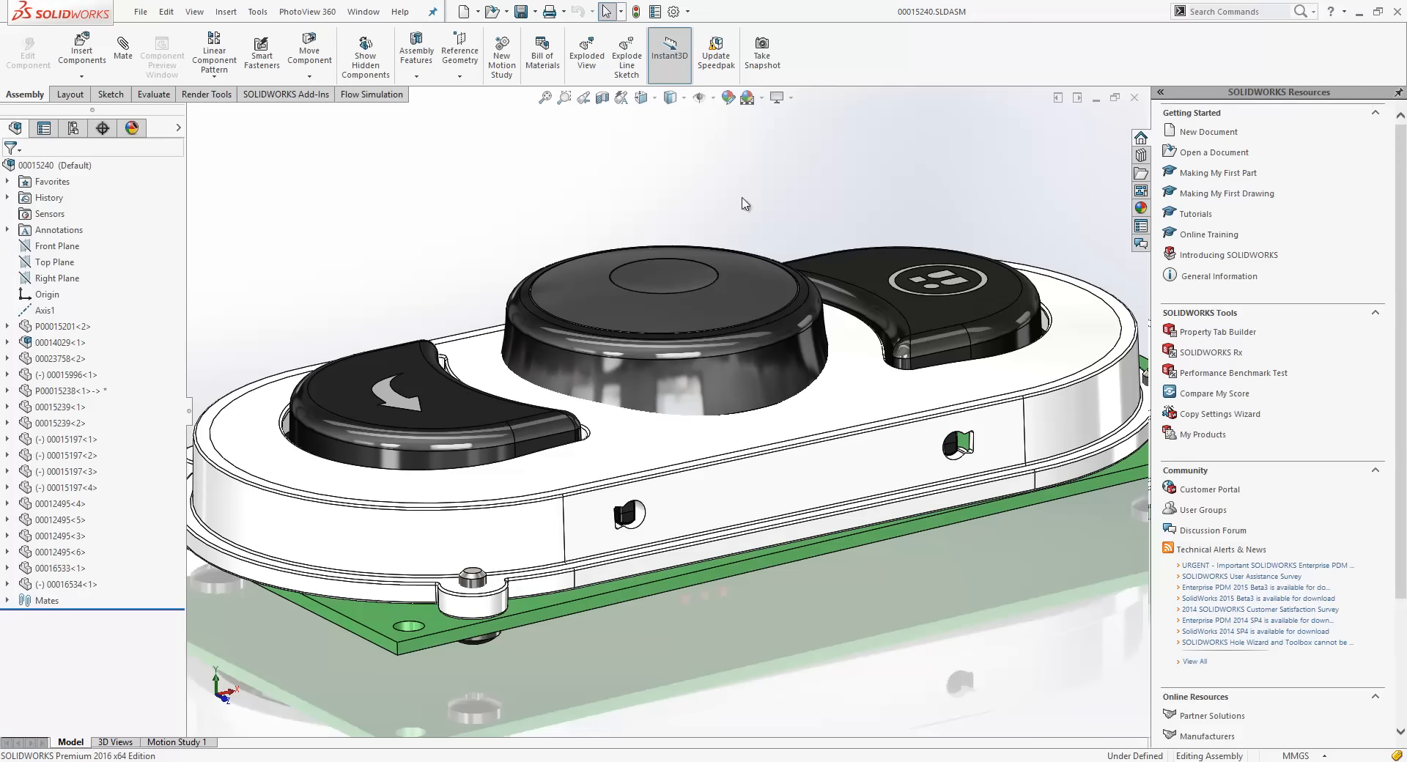
Set the interface brightness to Medium in the system color options and apply it
{"action": "left_click", "coordinate": [688, 13]}
{"action": "left_click", "coordinate": [689, 35]}
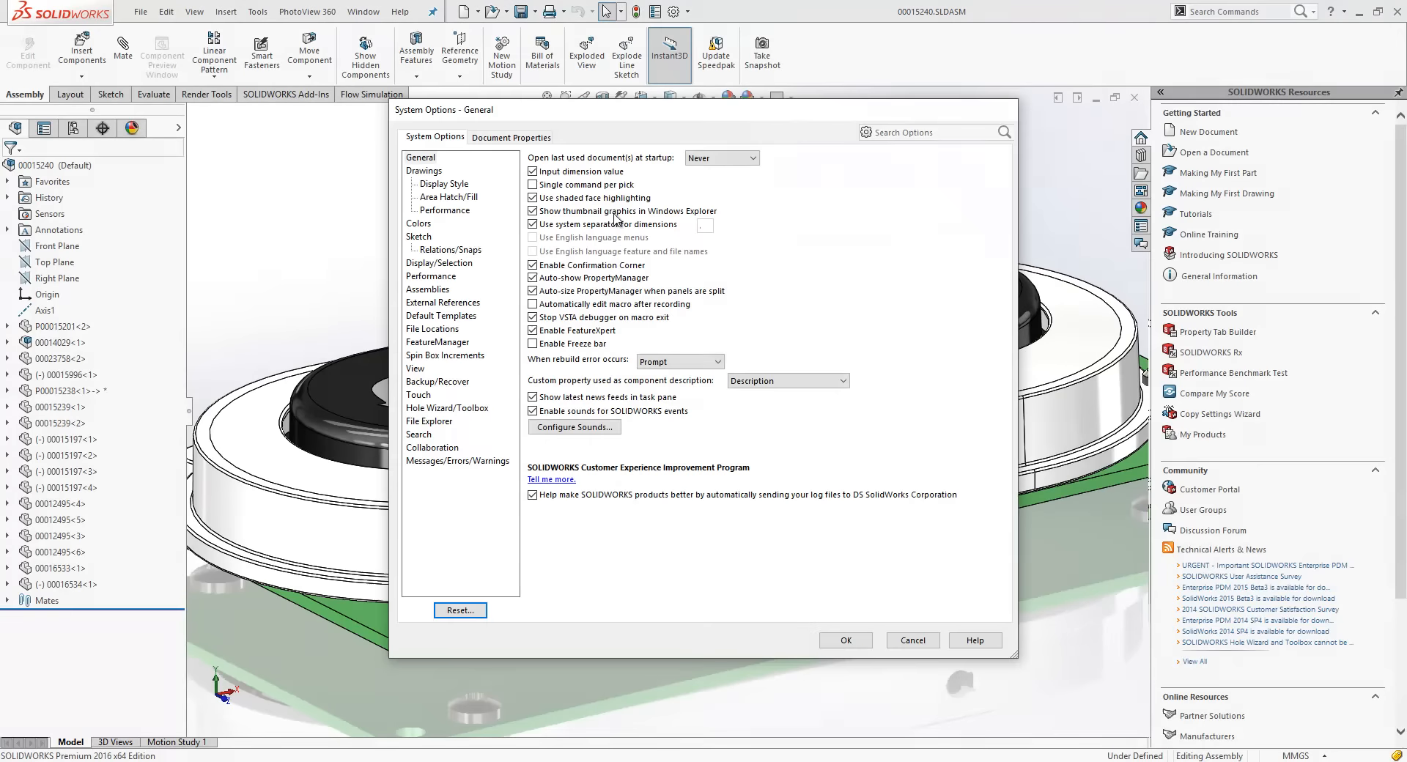
{"action": "left_click", "coordinate": [428, 225]}
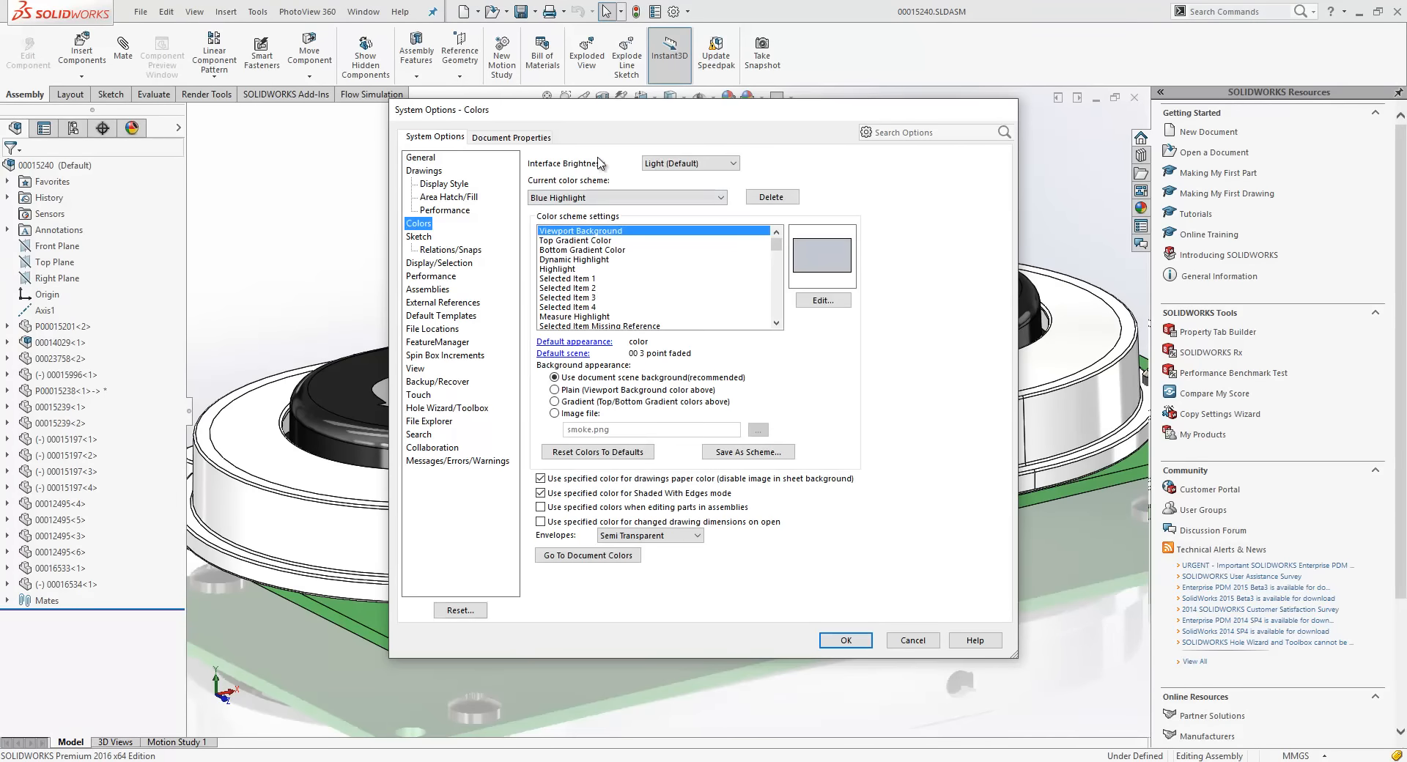
{"action": "left_click", "coordinate": [671, 165]}
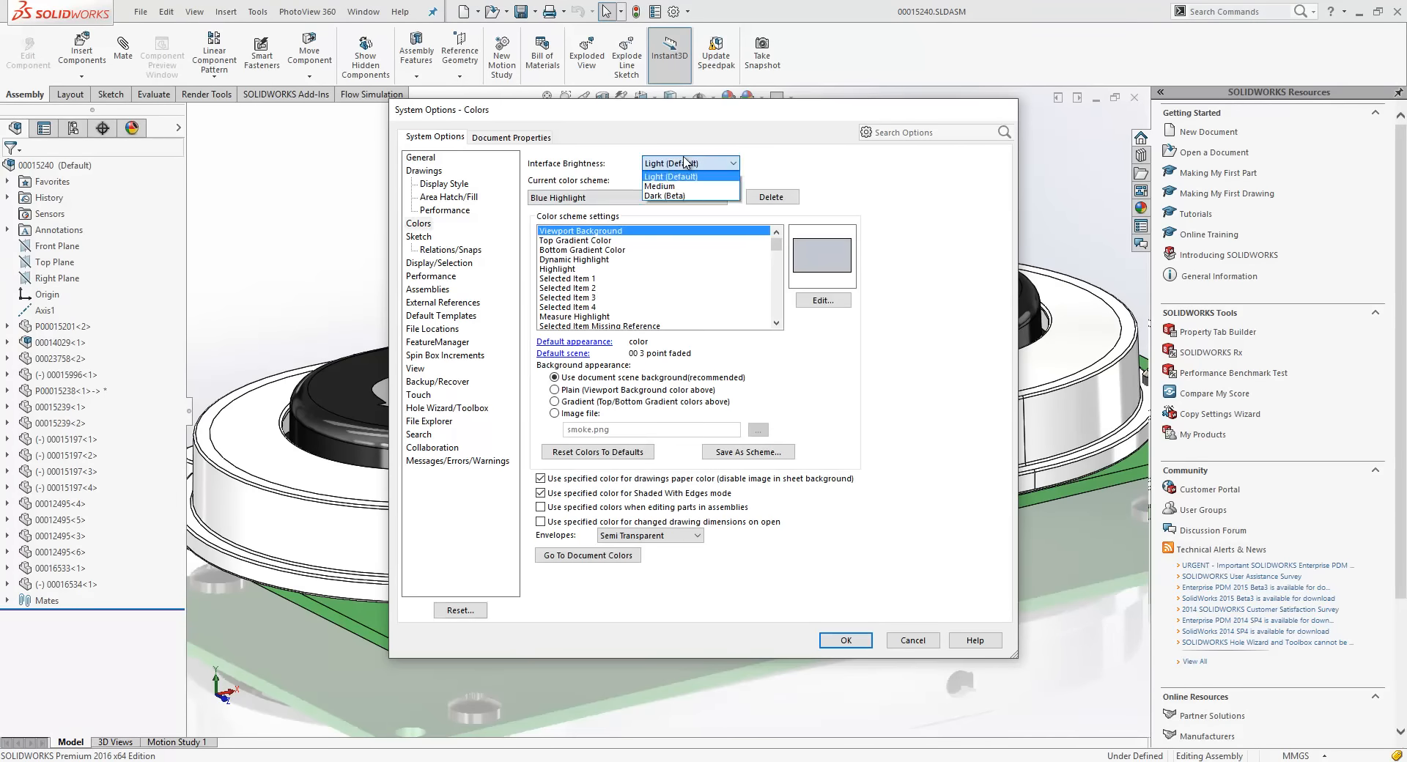
{"action": "left_click", "coordinate": [663, 186]}
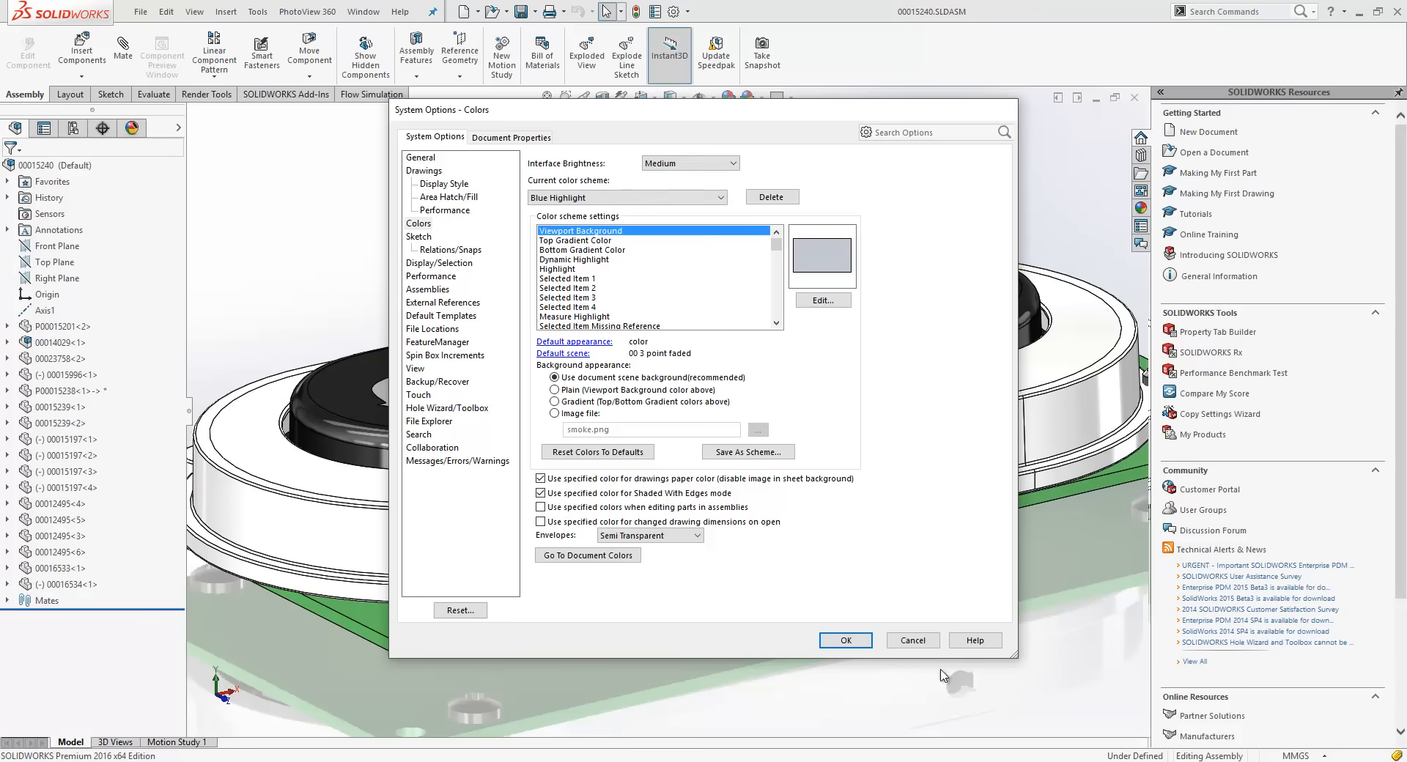
{"action": "left_click", "coordinate": [846, 640]}
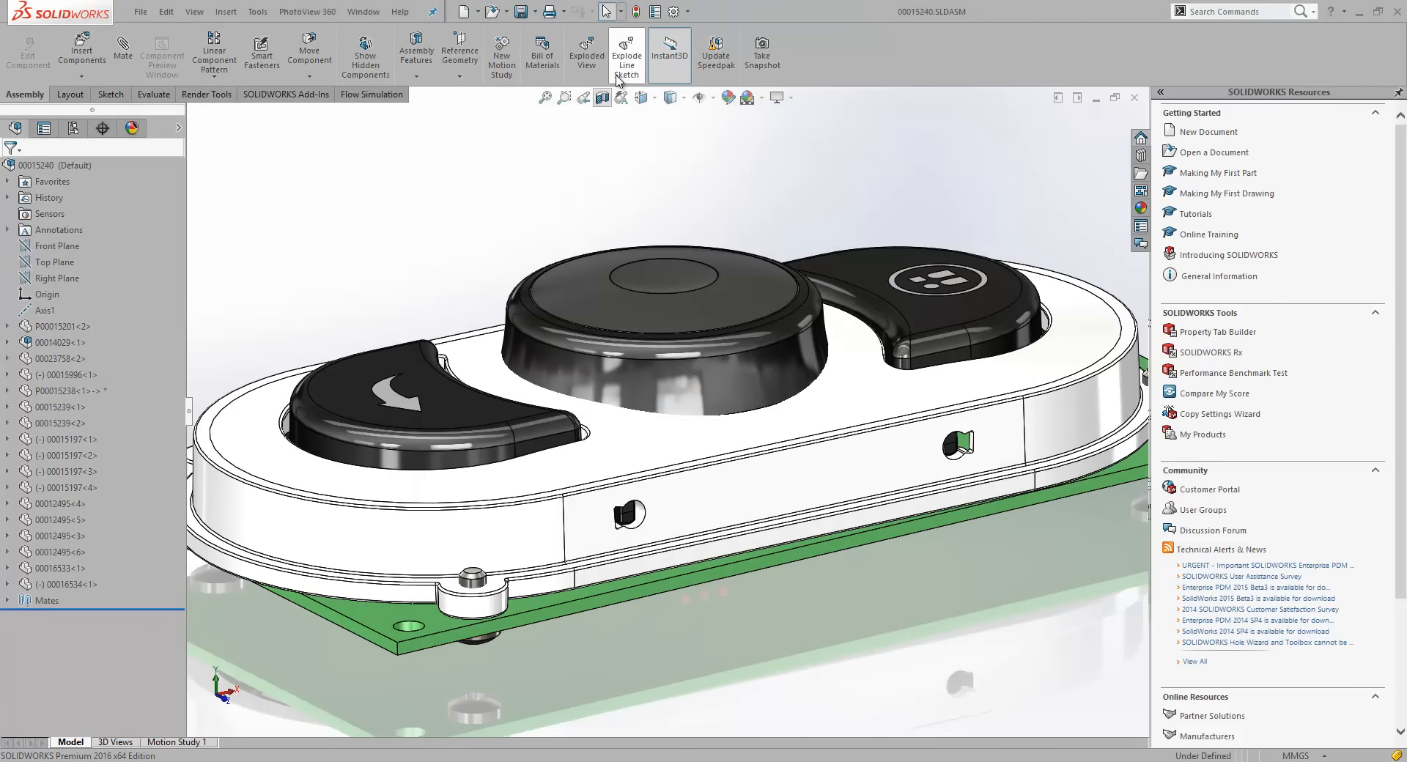
Switch the interface brightness in the system color options to Dark (Beta) and apply it
{"action": "left_click", "coordinate": [687, 11]}
{"action": "left_click", "coordinate": [686, 30]}
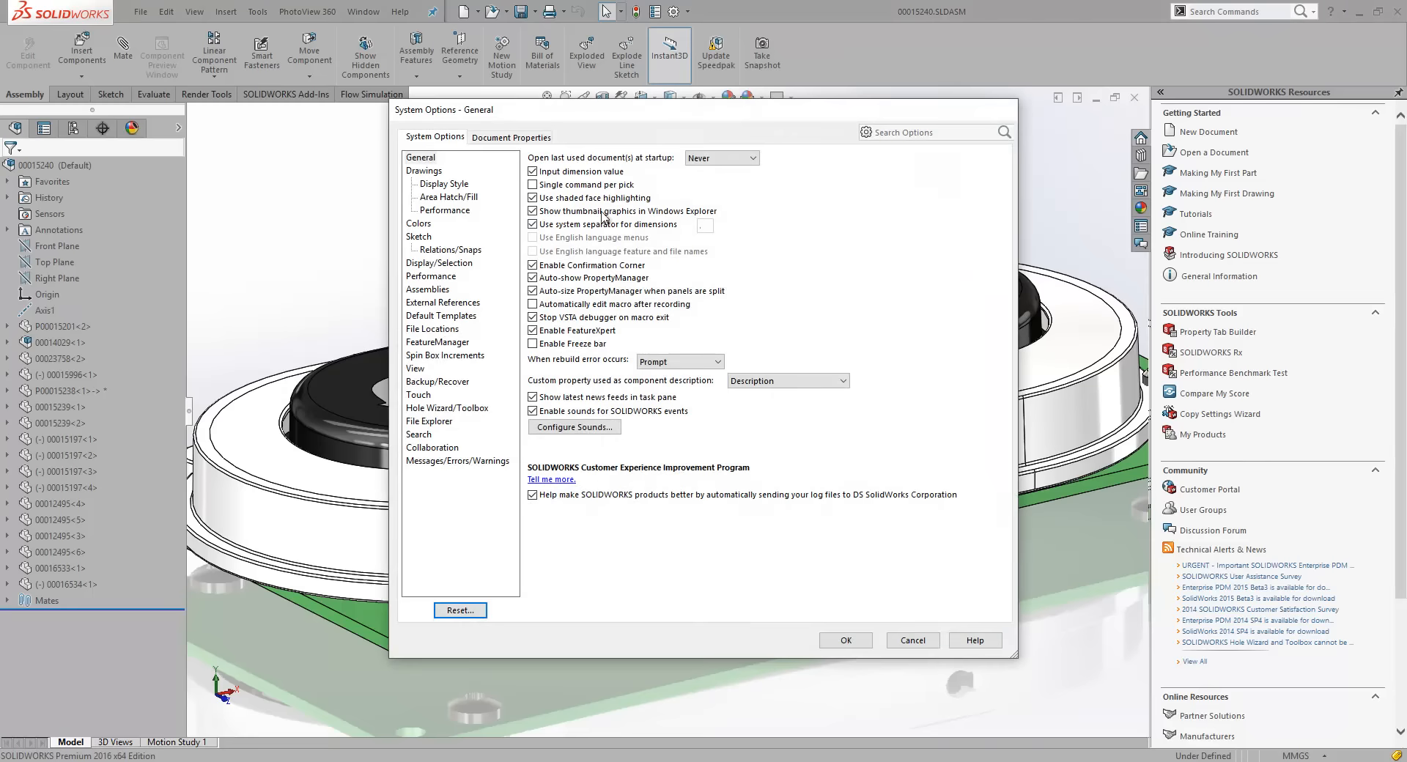
{"action": "left_click", "coordinate": [419, 223]}
{"action": "left_click", "coordinate": [664, 164]}
{"action": "left_click", "coordinate": [664, 180]}
{"action": "left_click", "coordinate": [850, 643]}
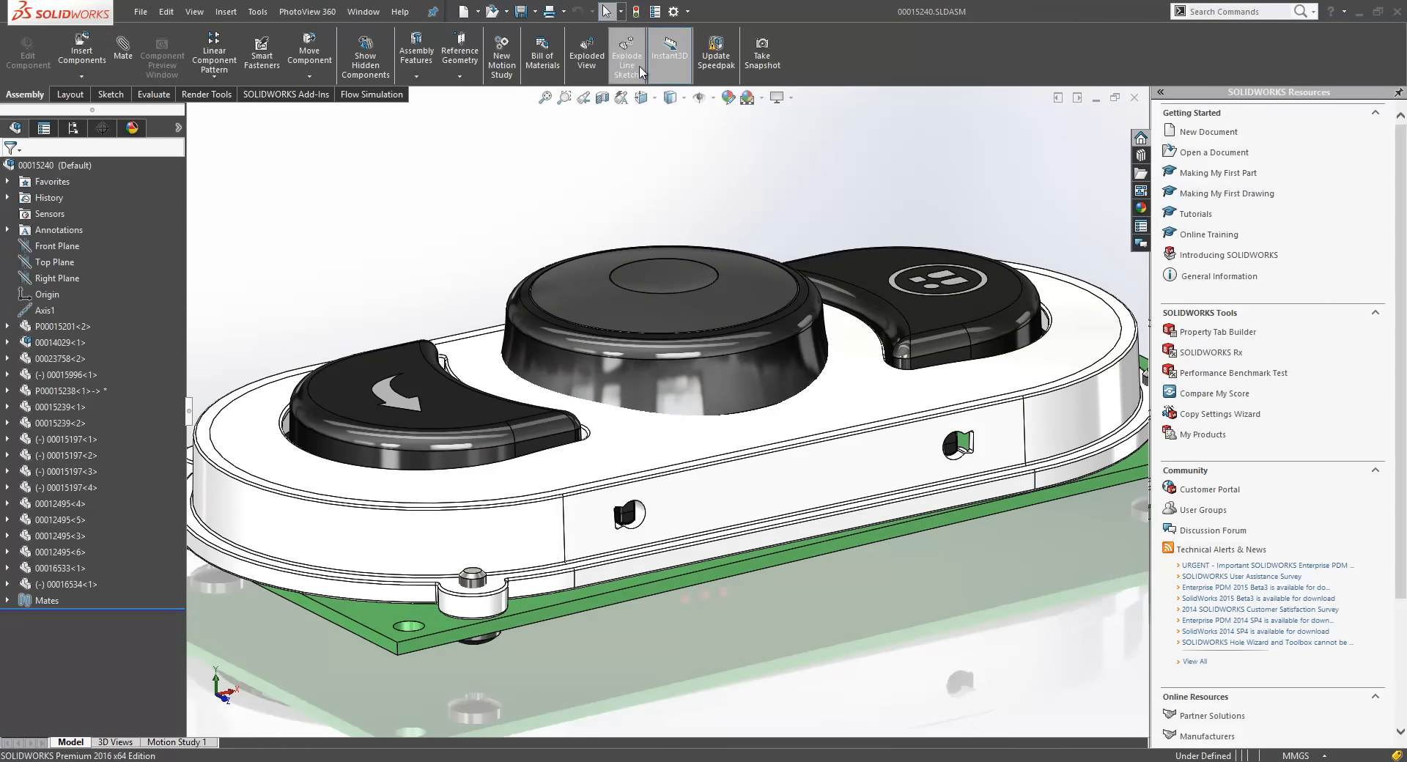
Return the interface brightness in the system color options to Light (Default) and apply it
{"action": "left_click", "coordinate": [673, 11]}
{"action": "left_click", "coordinate": [418, 223]}
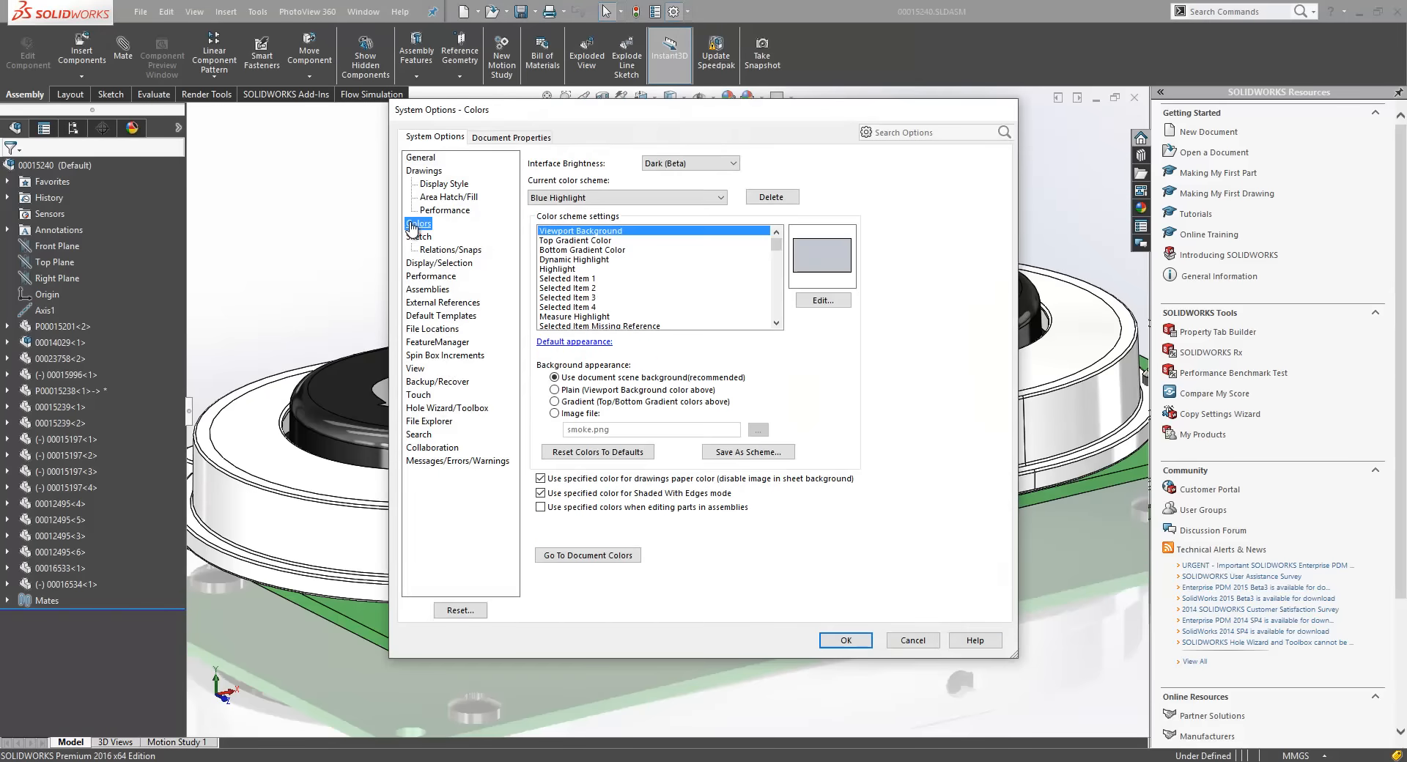
{"action": "left_click", "coordinate": [669, 162]}
{"action": "left_click", "coordinate": [669, 177]}
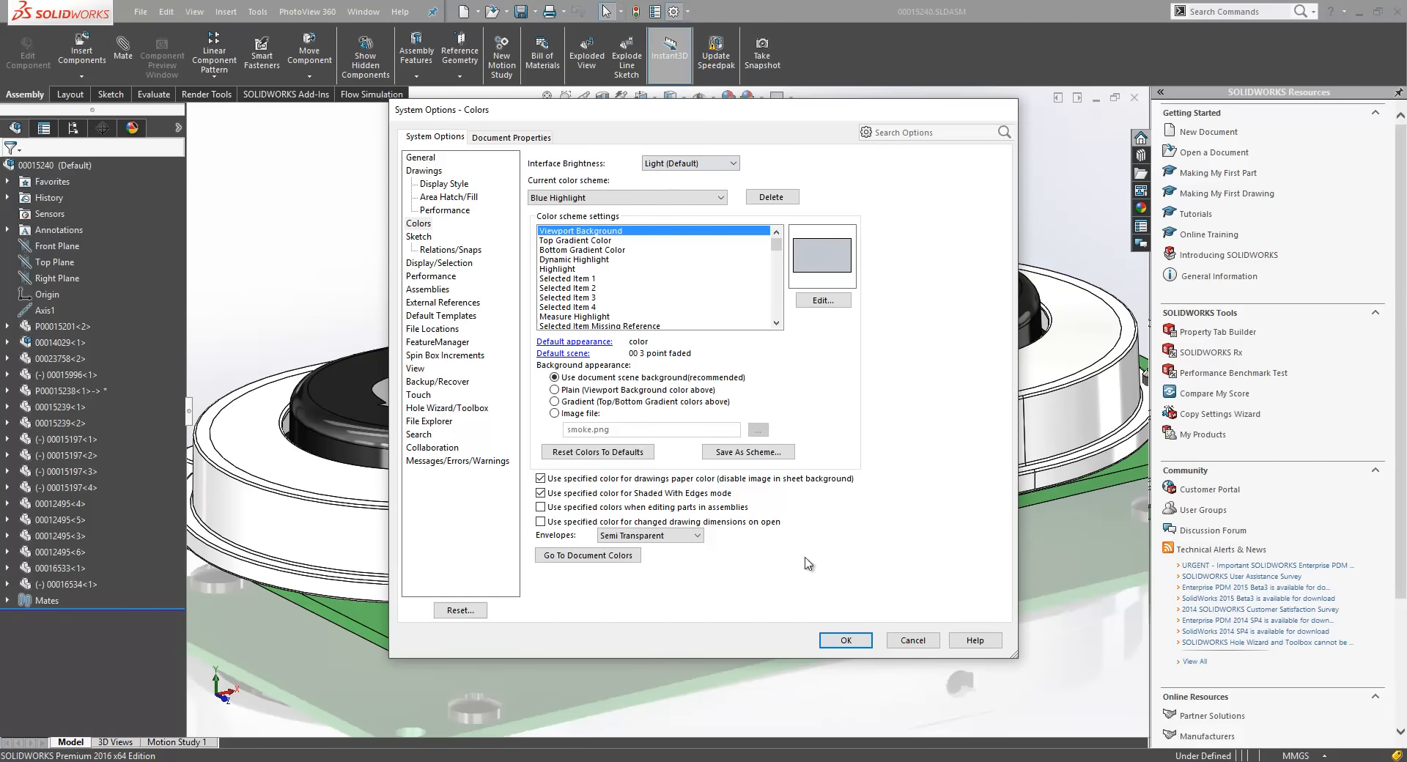
{"action": "left_click", "coordinate": [836, 642]}
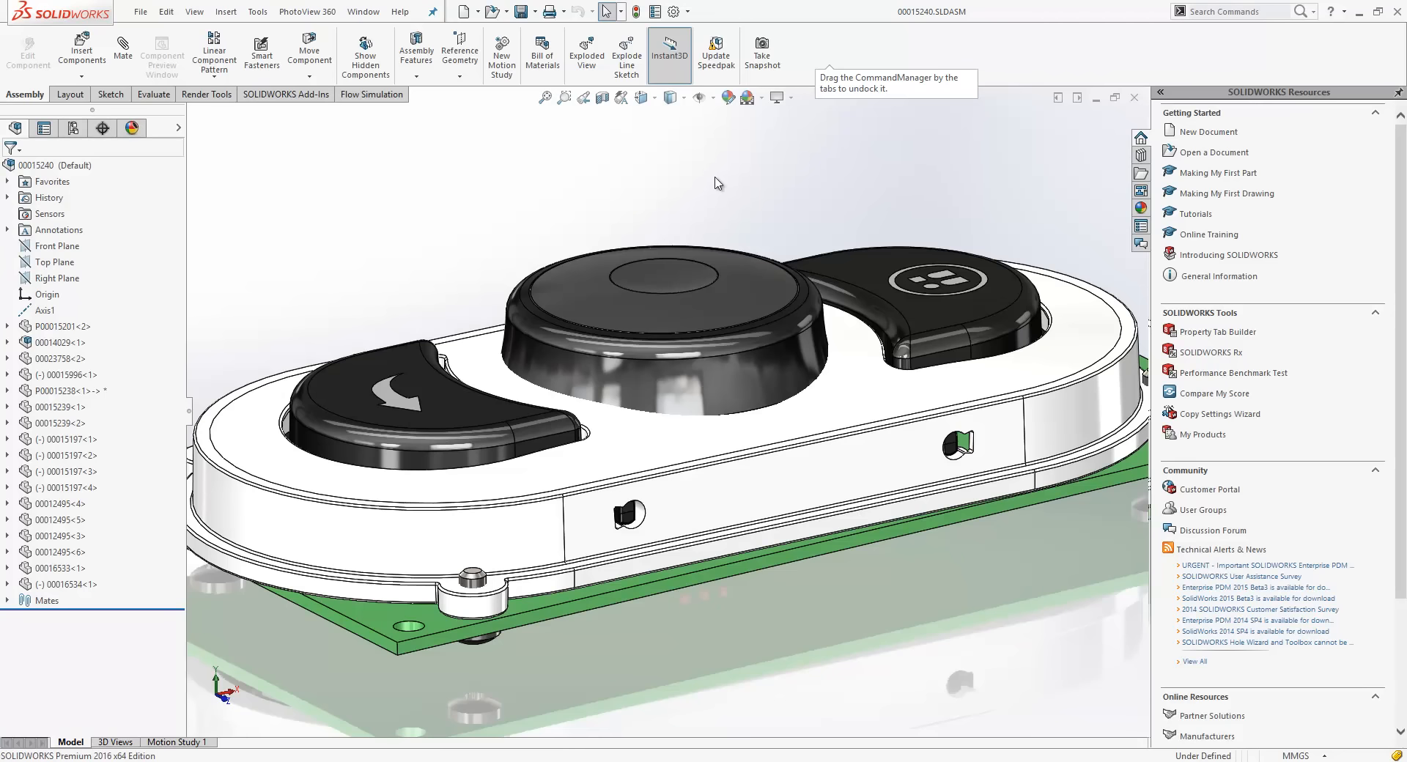
Review the toolbar customization options, including icon size and context toolbar settings, and close them
{"action": "left_click_drag", "start_coordinate": [732, 187], "coordinate": [697, 48]}
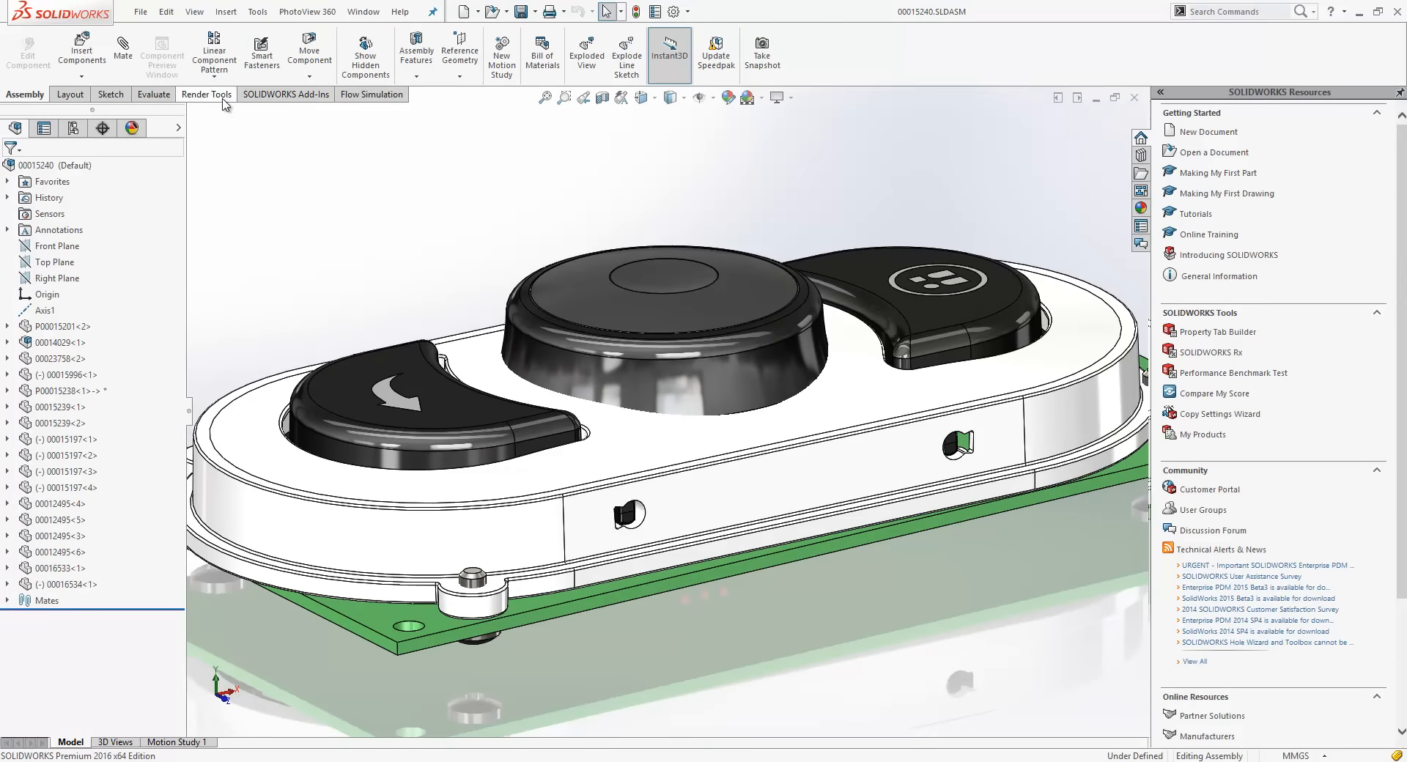
{"action": "right_click", "coordinate": [837, 51]}
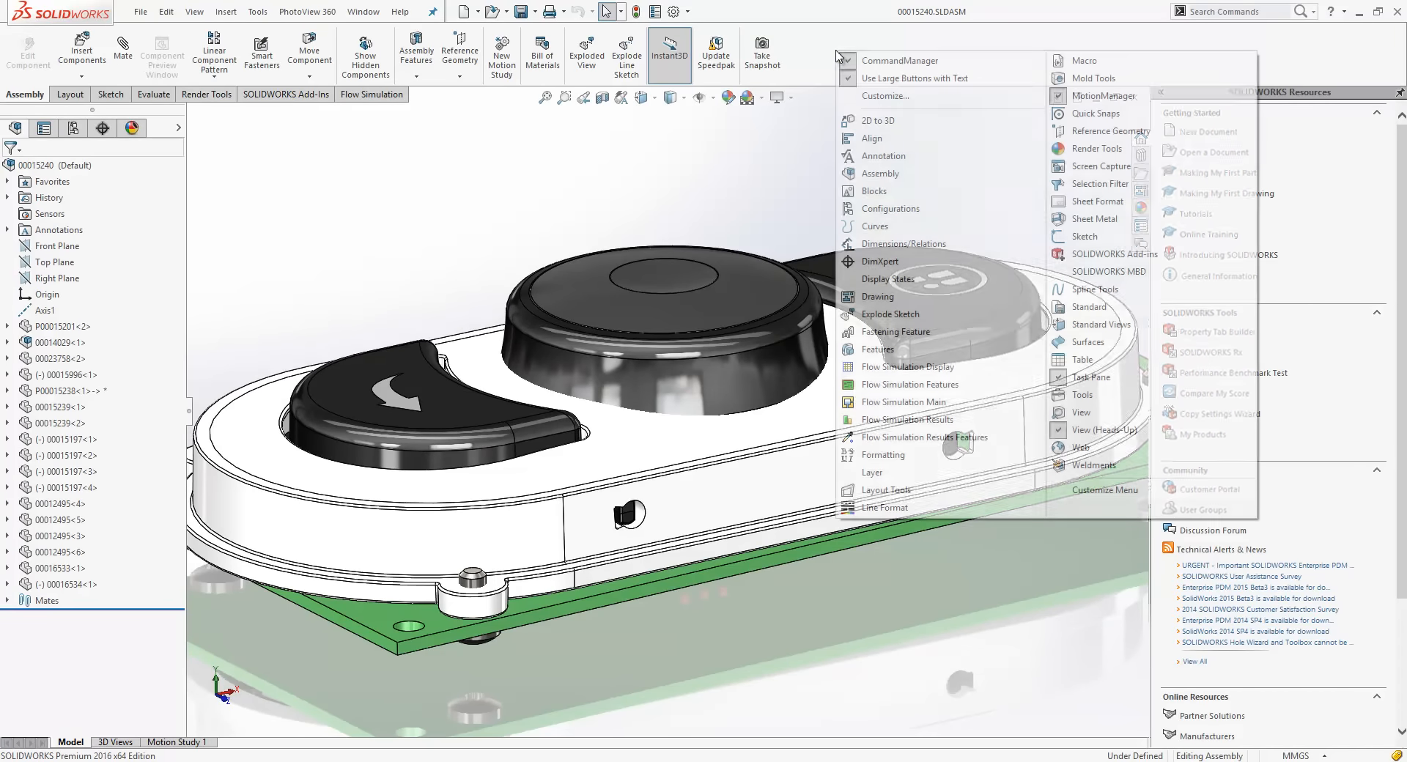
{"action": "left_click", "coordinate": [872, 96]}
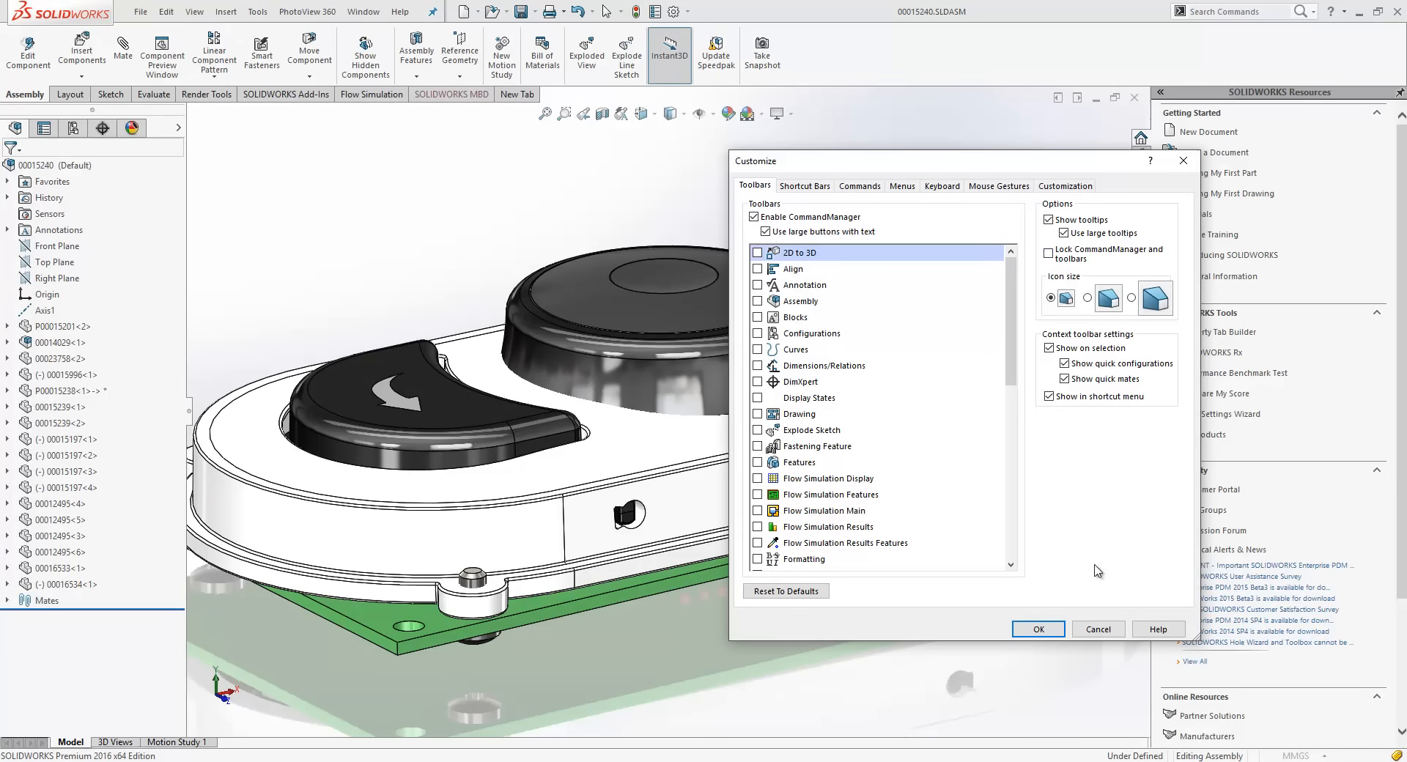
{"action": "left_click", "coordinate": [1039, 629]}
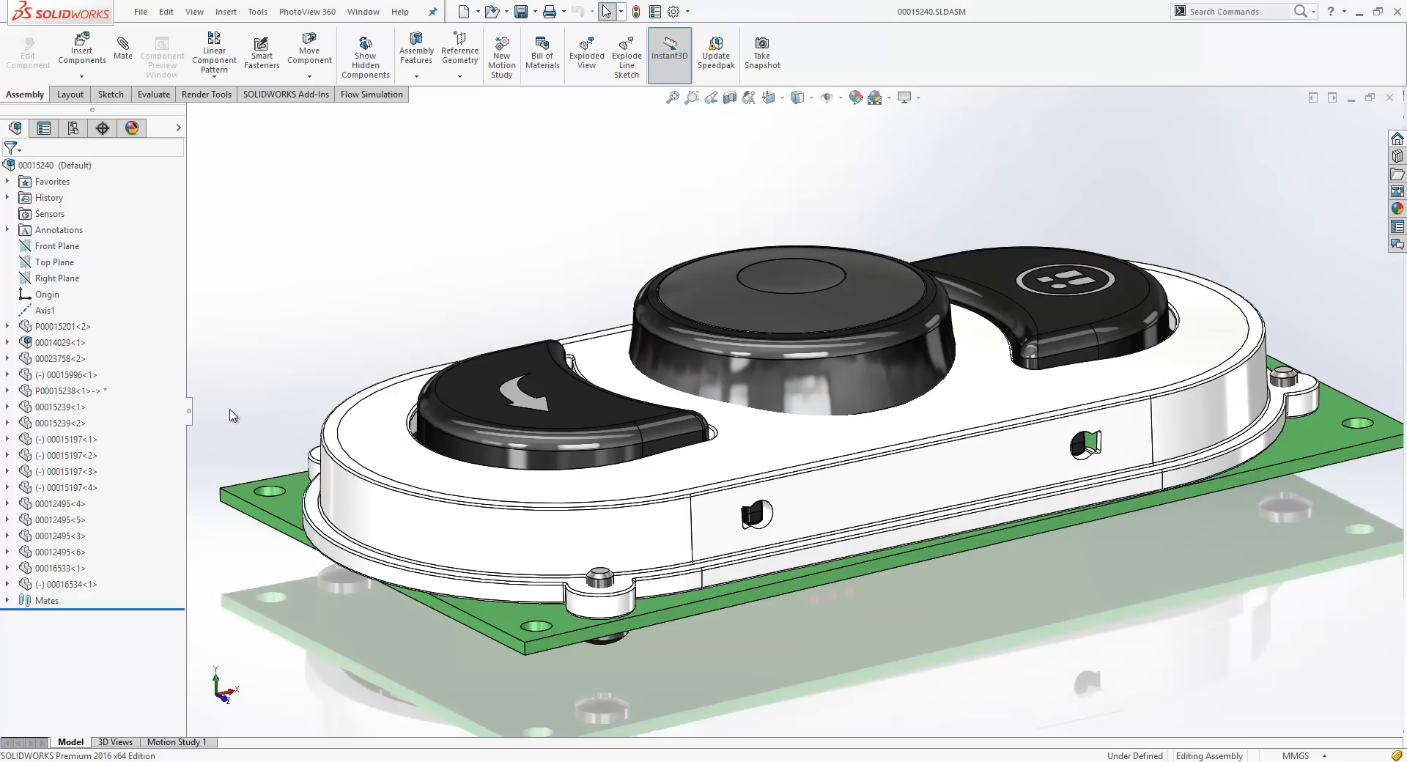
Collapse the FeatureManager tree and bring up the assembly shortcut bar at the cursor, dismissing it without choosing a command
{"action": "left_click", "coordinate": [189, 411]}
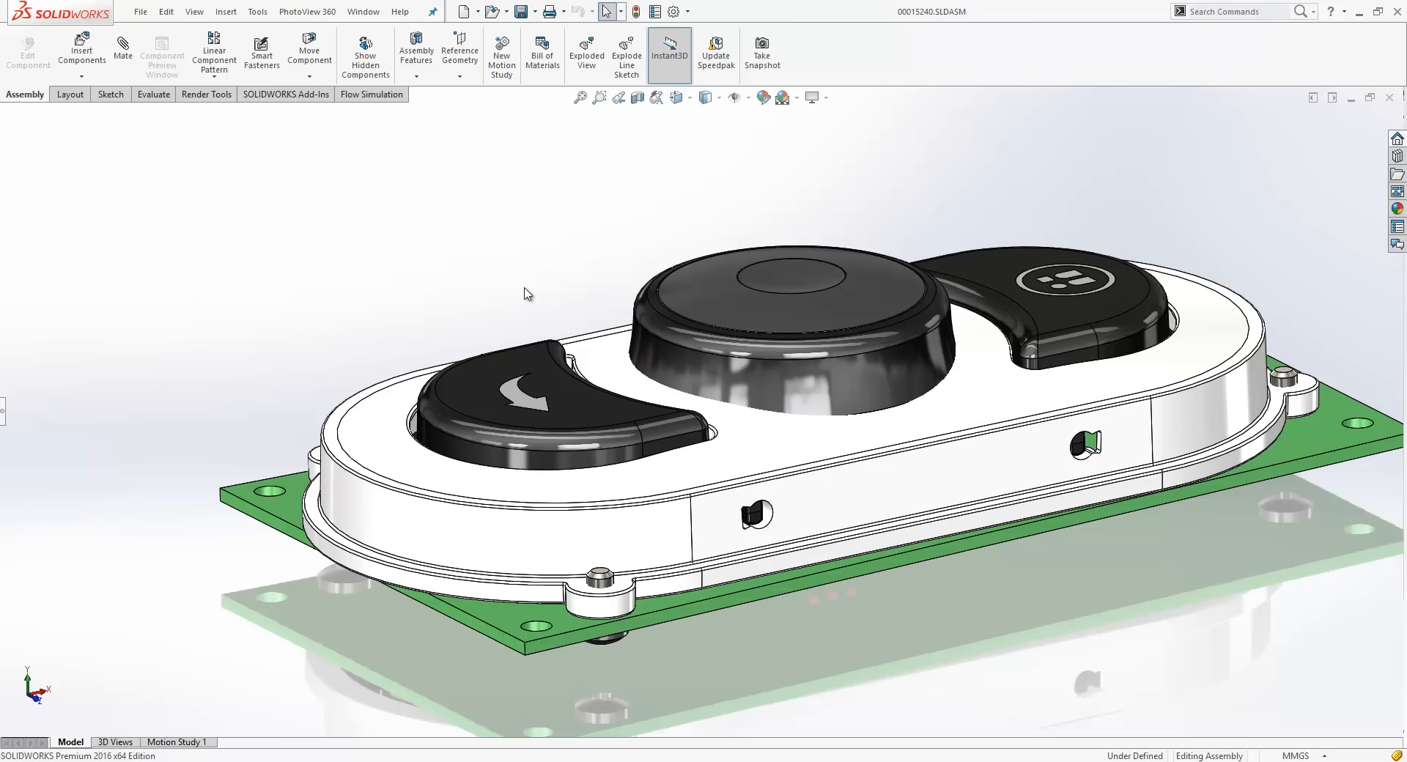
{"action": "middle_click_drag", "start_coordinate": [565, 270], "coordinate": [515, 250], "text": "ctrl"}
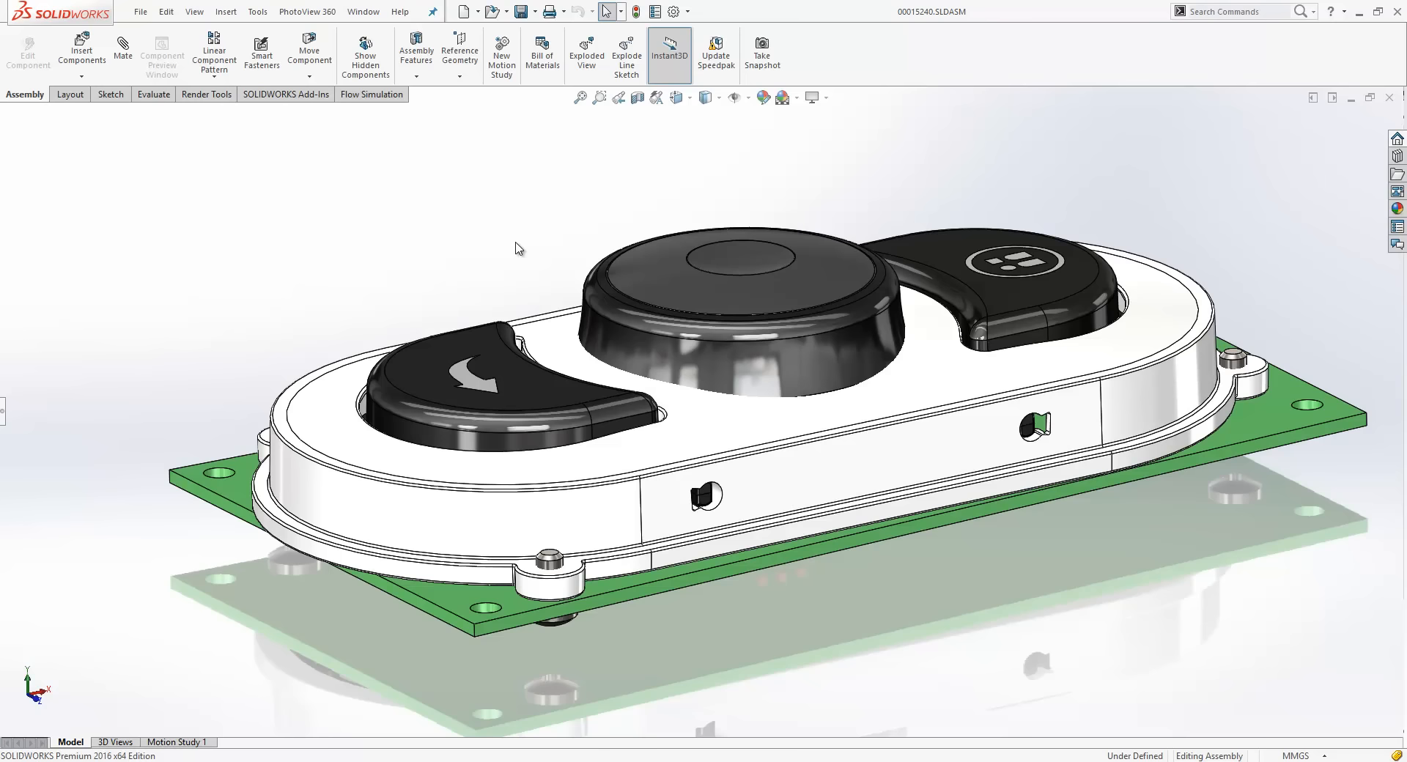
{"action": "key", "text": "s"}
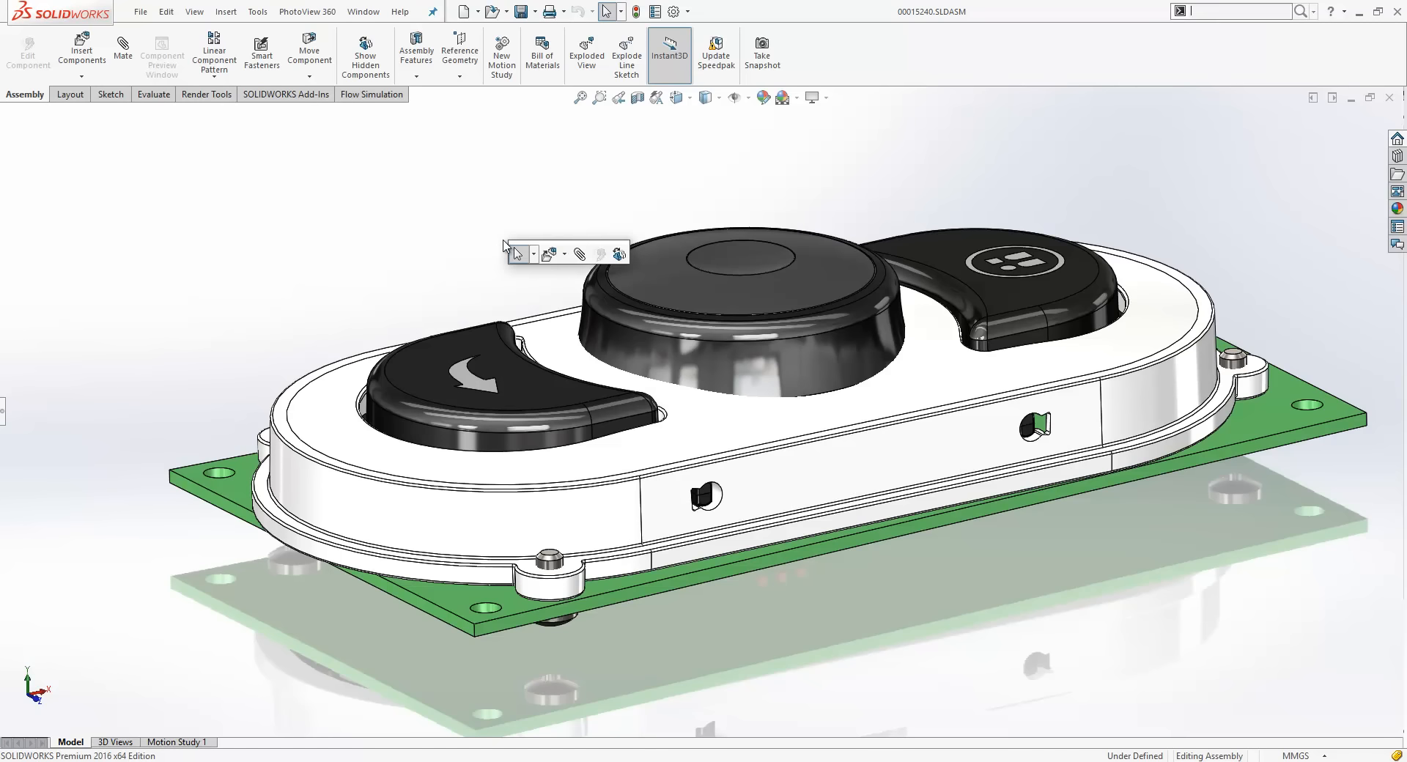
{"action": "left_click", "coordinate": [443, 223]}
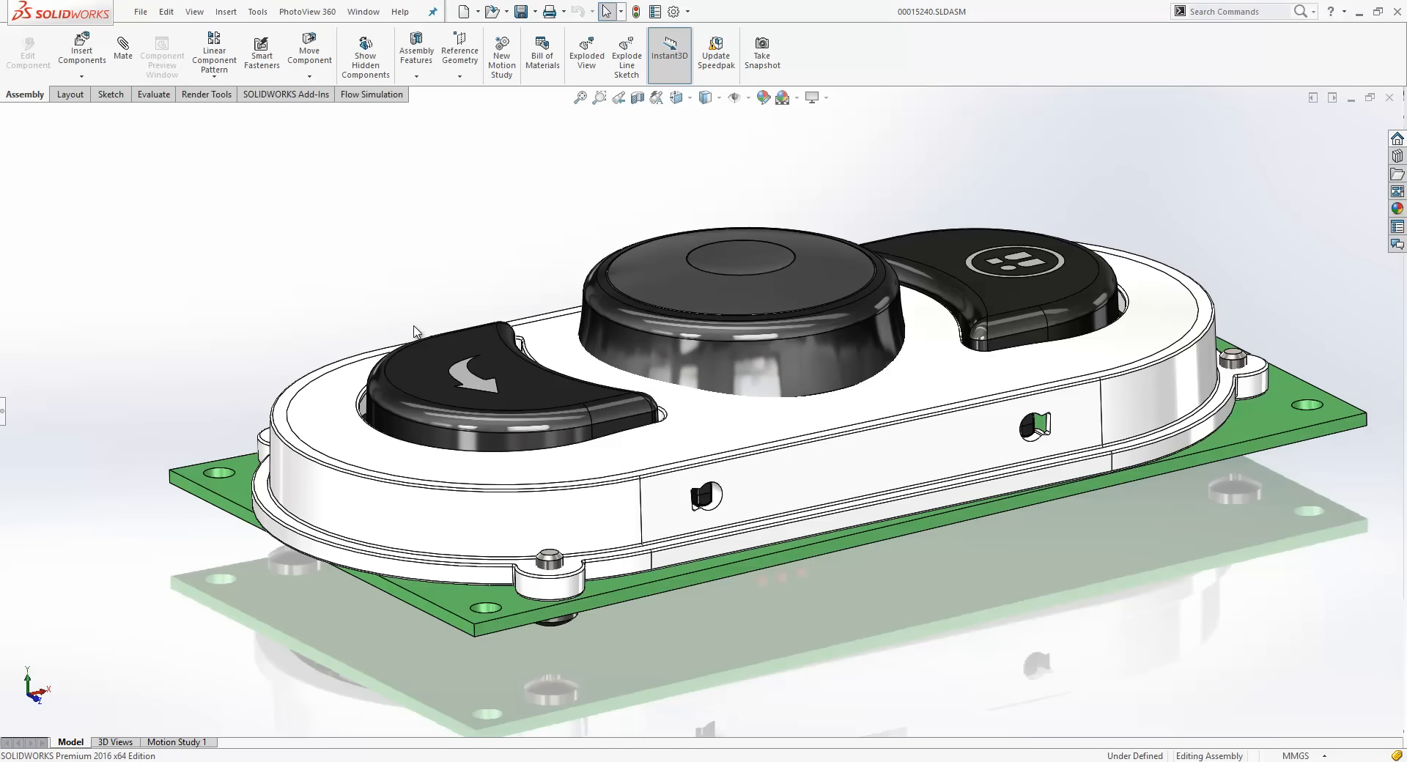
Select the white housing's top face and open Sketch10 of its Loft3 feature for in-context editing
{"action": "left_click", "coordinate": [339, 401]}
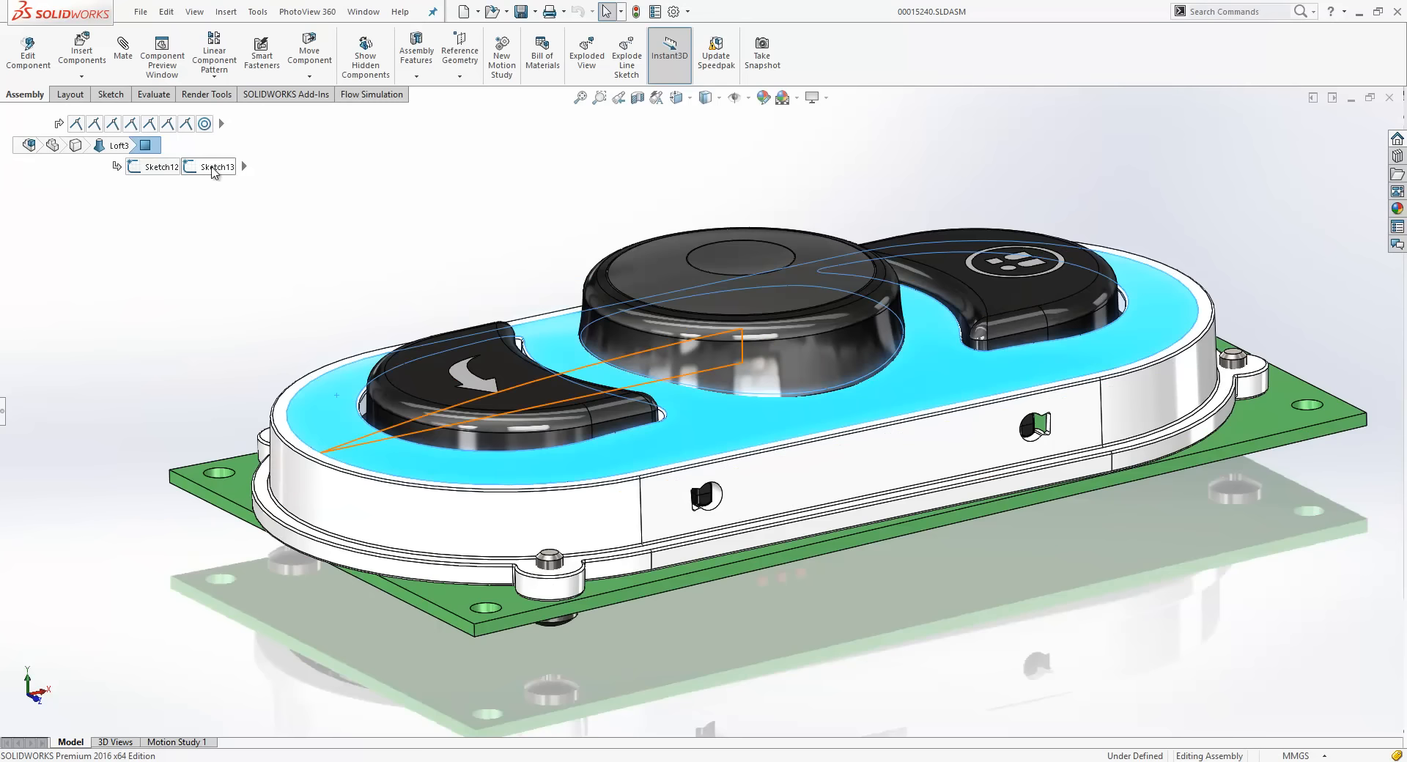
{"action": "left_click", "coordinate": [245, 166]}
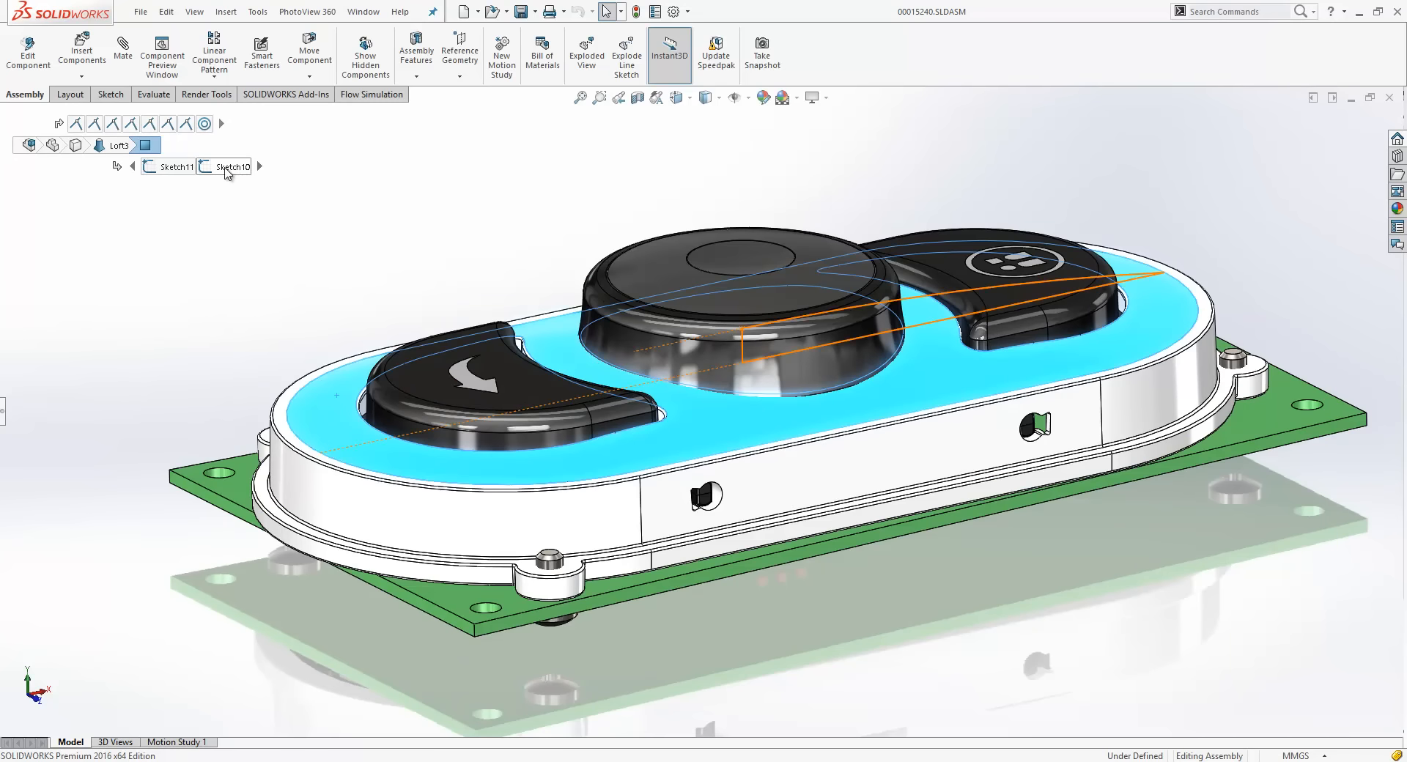
{"action": "left_click", "coordinate": [225, 169]}
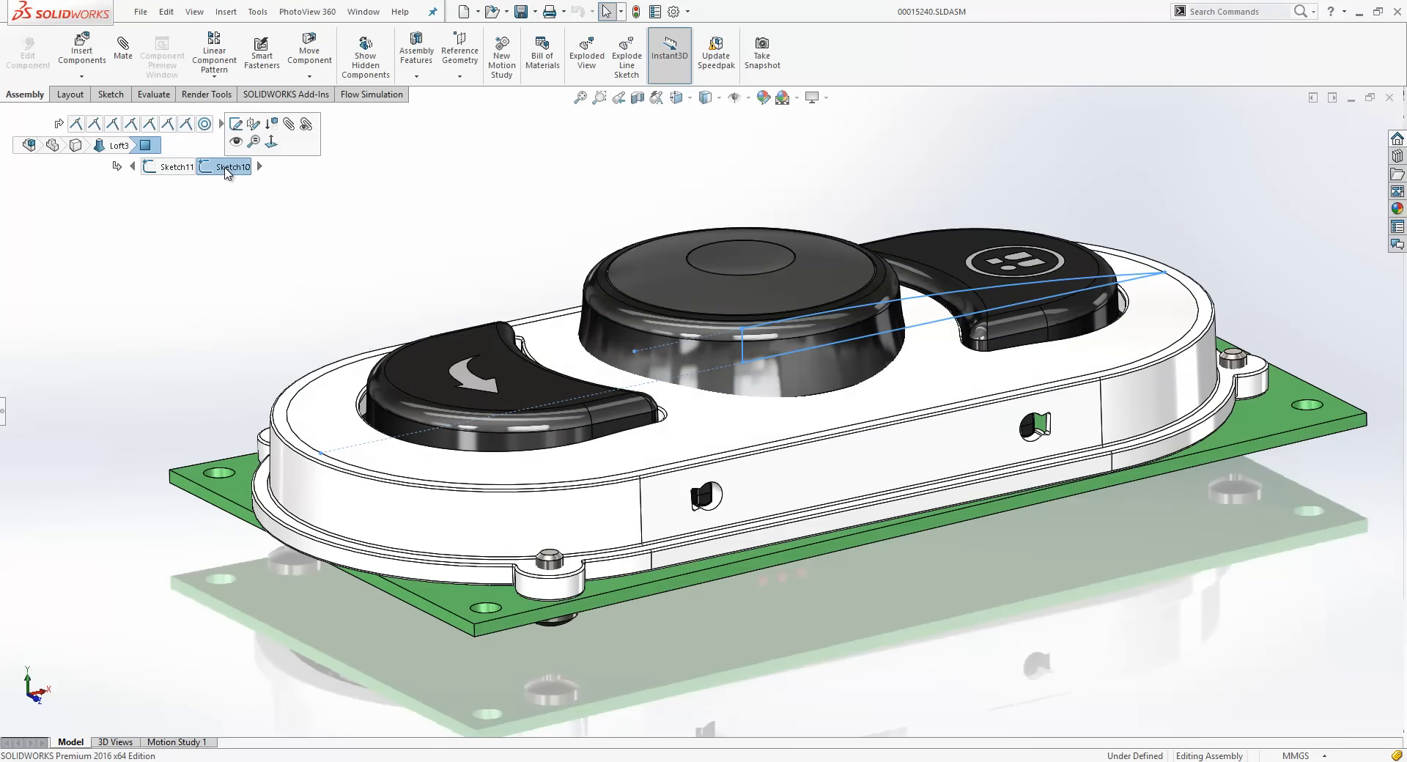
{"action": "left_click", "coordinate": [236, 124]}
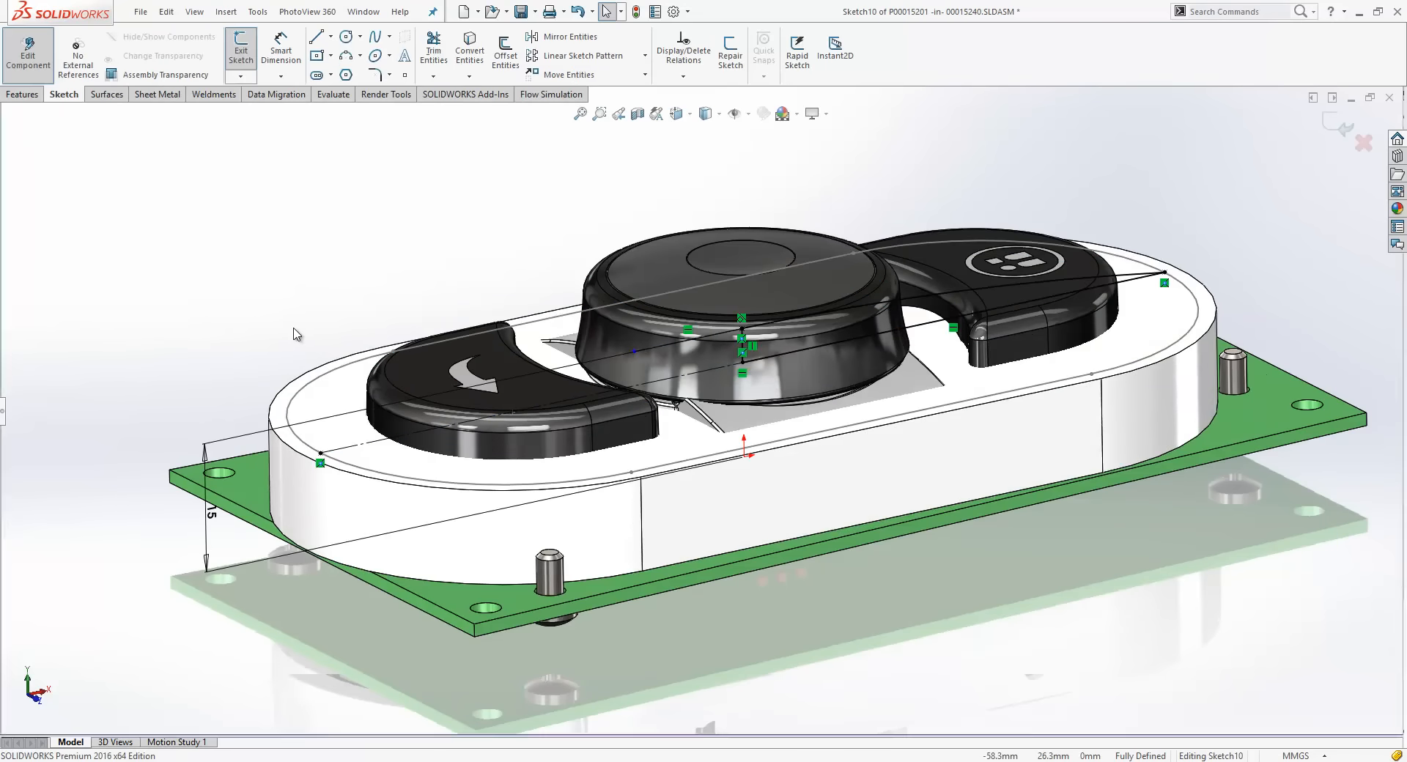
Set the vertical height dimension in Sketch10 to 17 mm
{"action": "double_click", "coordinate": [212, 513]}
{"action": "type", "text": "17"}
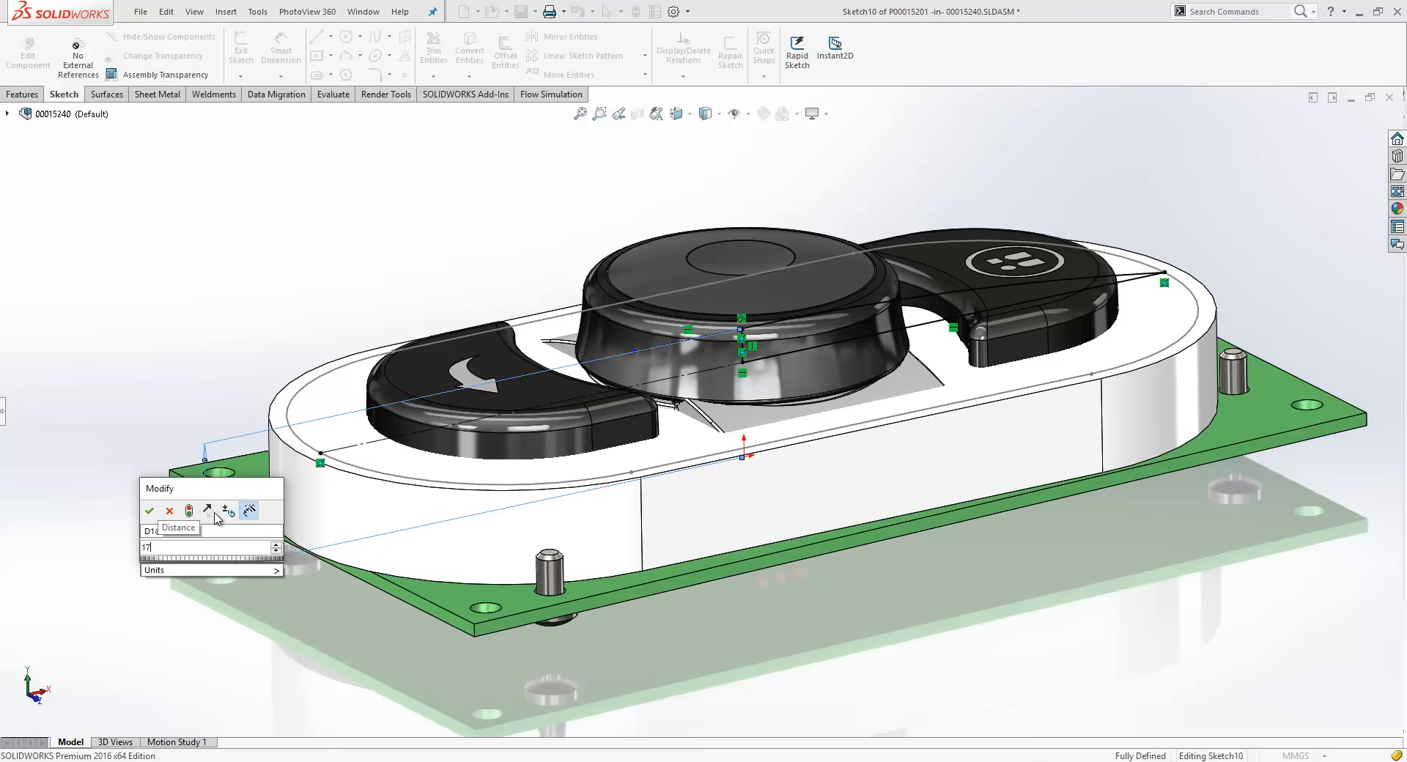
{"action": "left_click", "coordinate": [151, 510]}
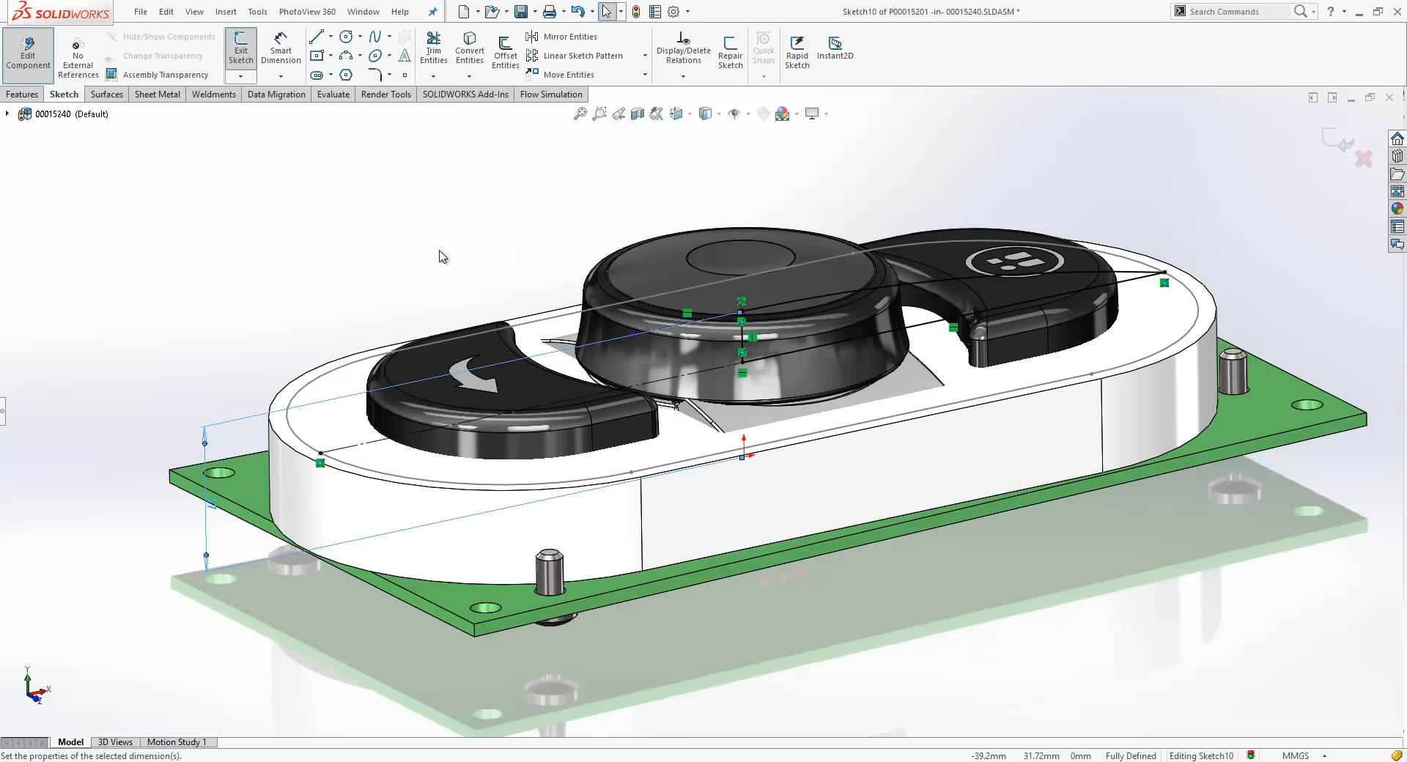
Accept the sketch changes at the cursor and finish editing the housing part, returning to the assembly
{"action": "key", "text": "d"}
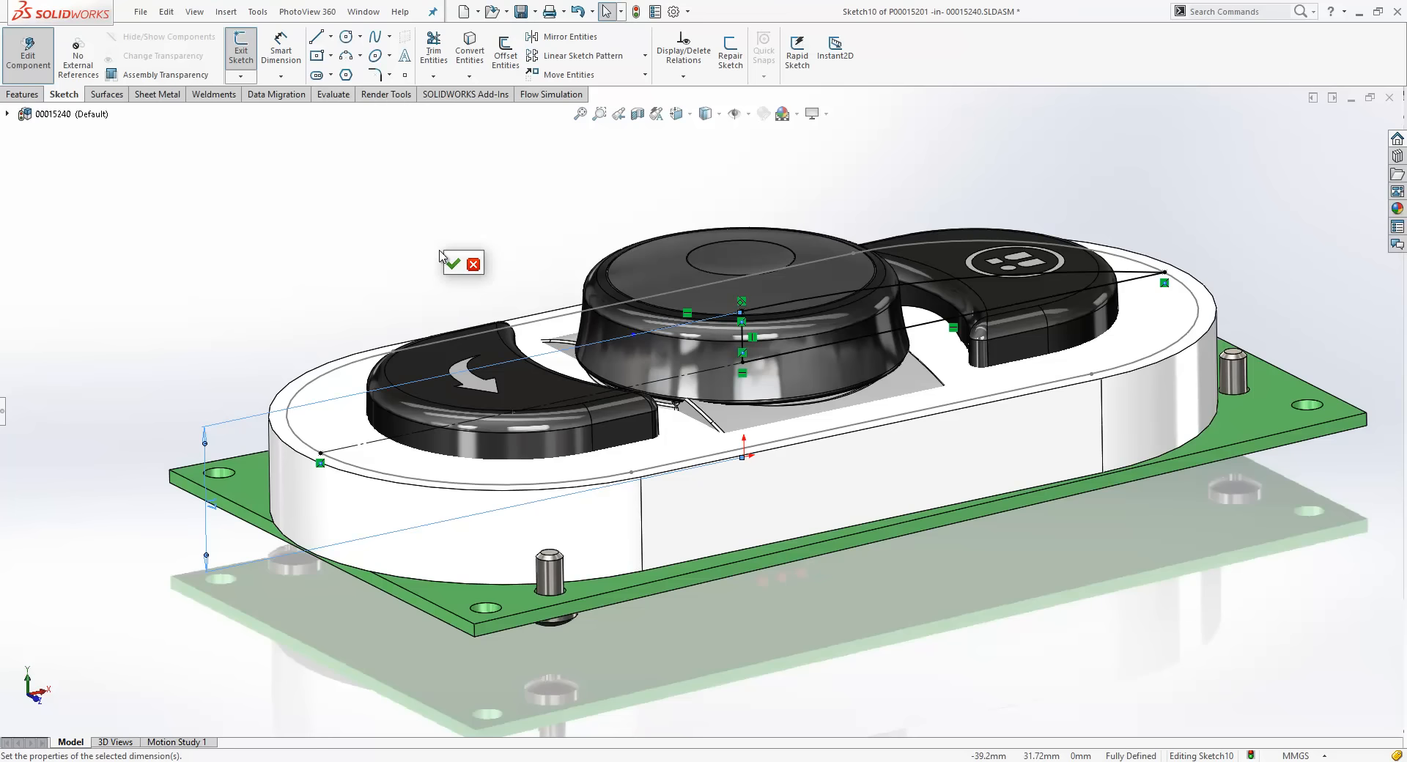
{"action": "left_click", "coordinate": [453, 264]}
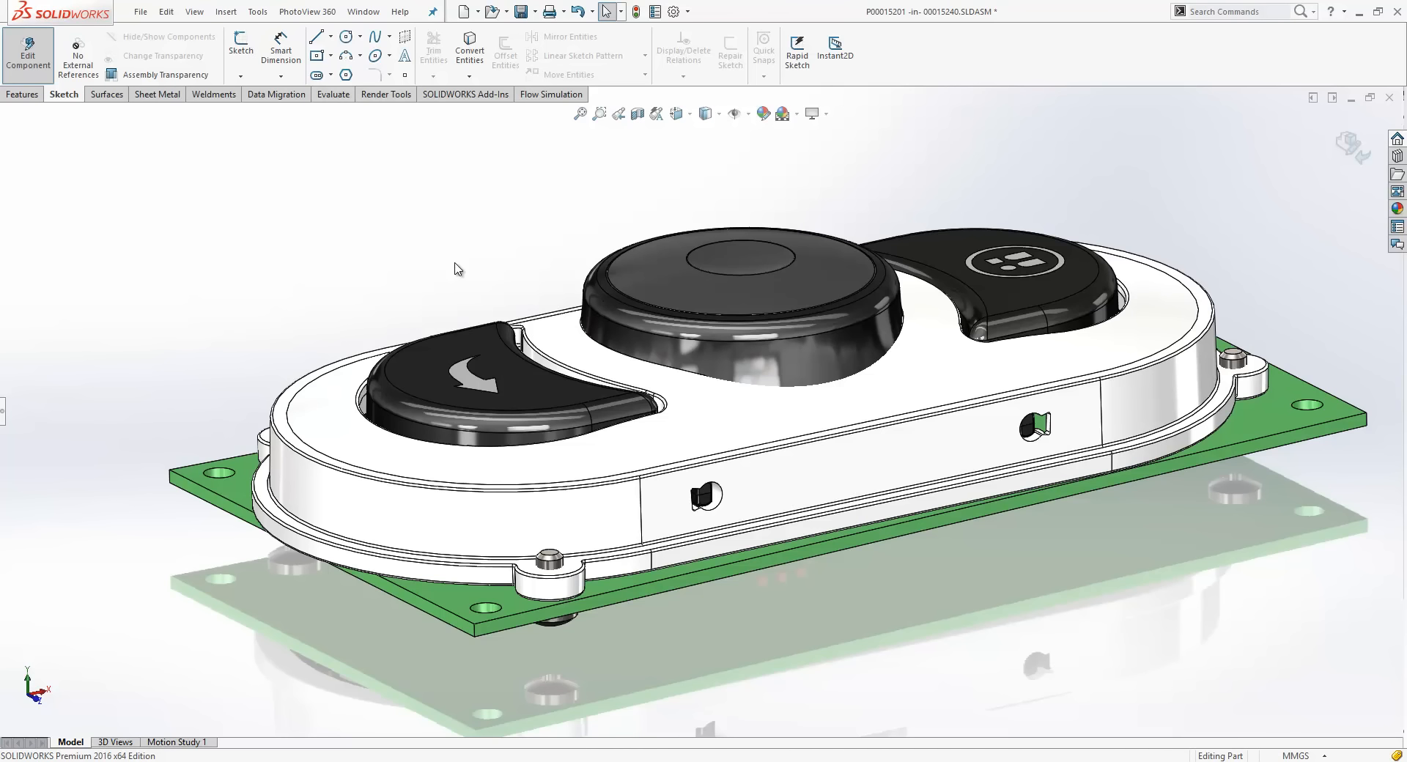
{"action": "key", "text": "d"}
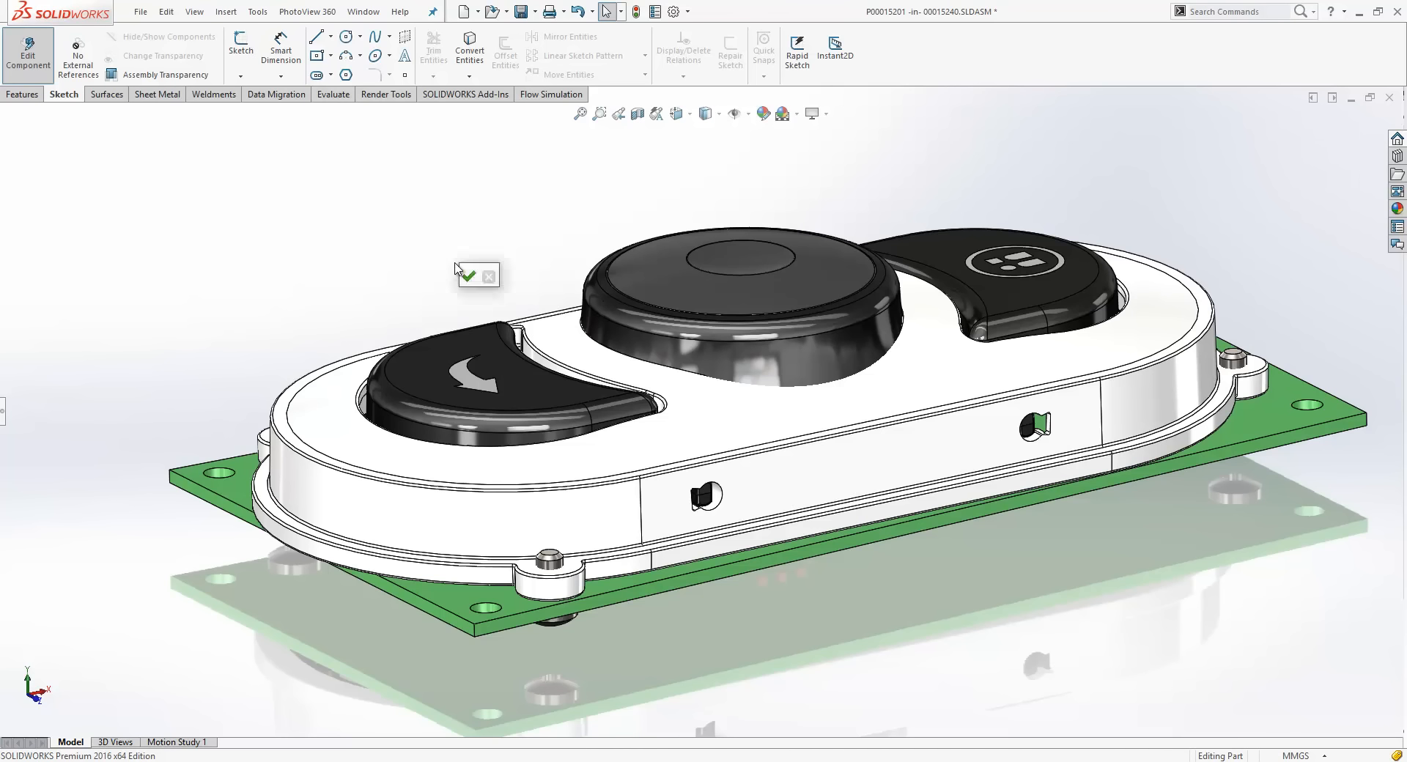
{"action": "left_click", "coordinate": [469, 276]}
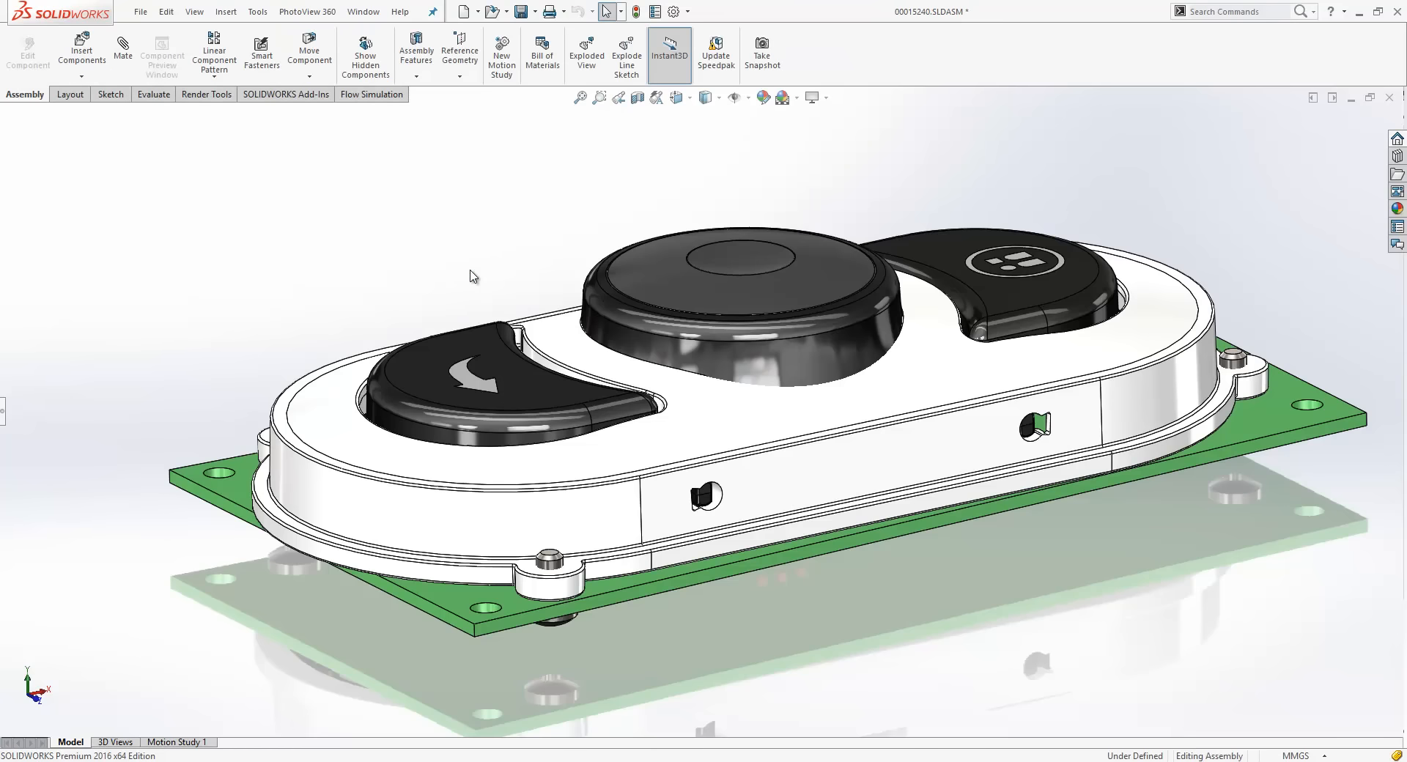
Expand the FeatureManager tree and bring the breadcrumbs of the white housing's top face to the cursor, clearing the selection without editing
{"action": "left_click", "coordinate": [3, 412]}
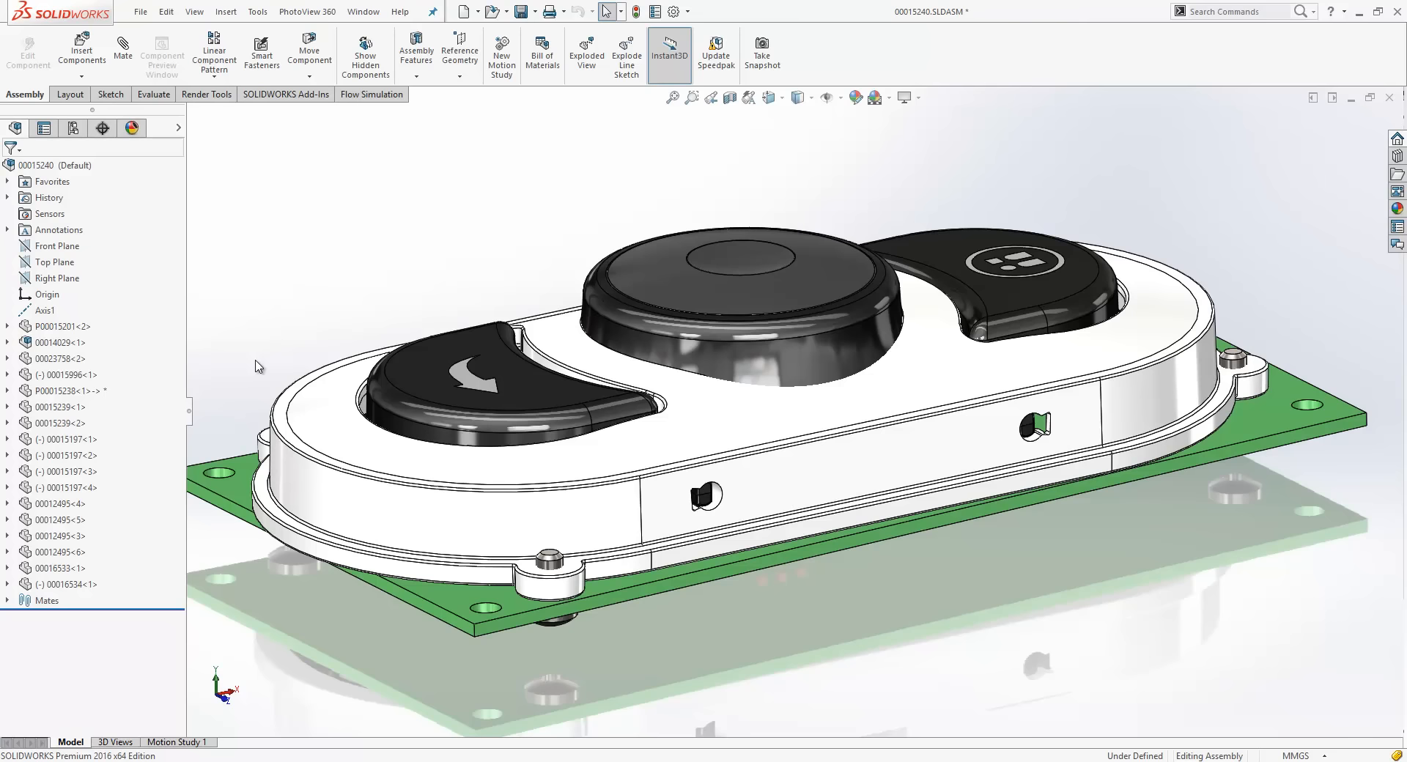
{"action": "left_click", "coordinate": [320, 400]}
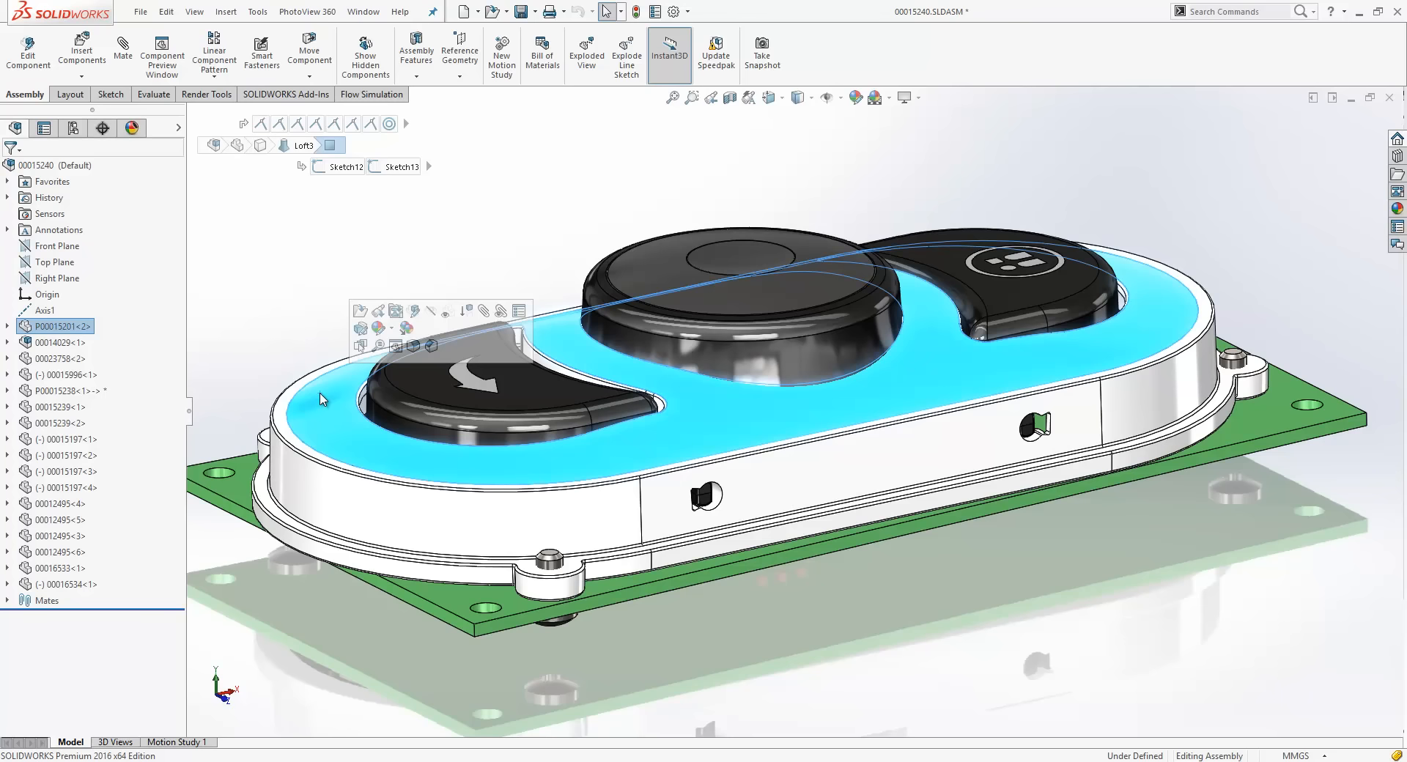
{"action": "key", "text": "d"}
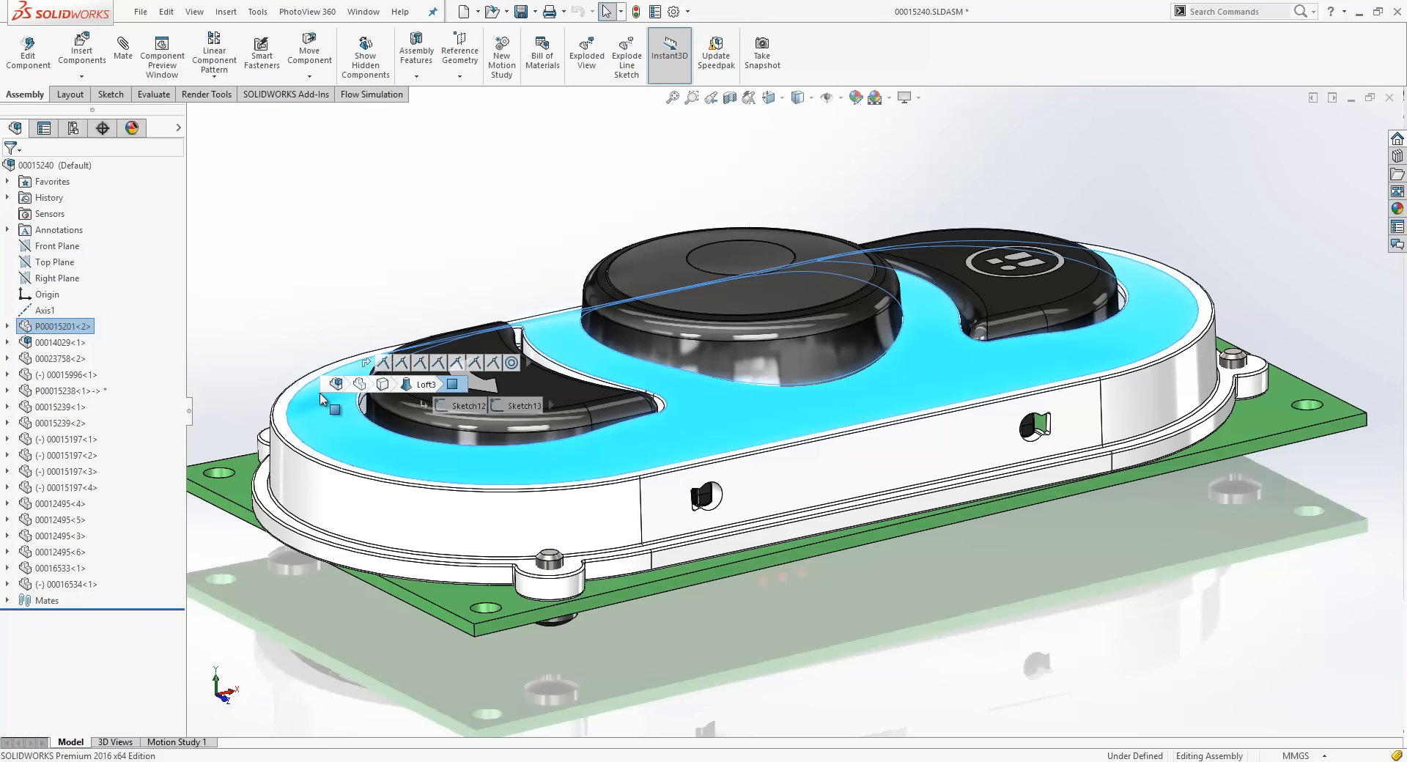
{"action": "left_click", "coordinate": [425, 241]}
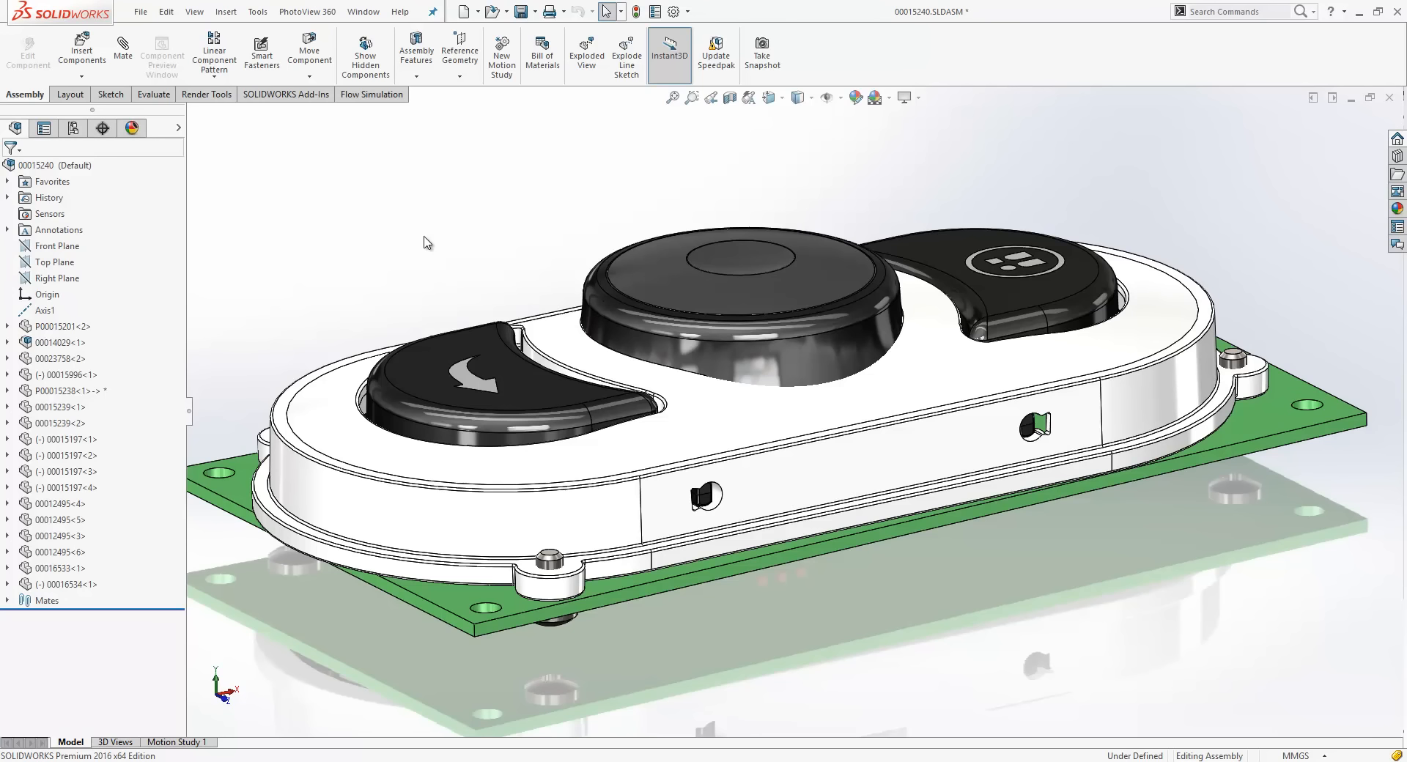
Create a planar section view through the assembly on the Front Plane, offset about 0.05 mm, with the first rotation angle set to 360 degrees
{"action": "left_click", "coordinate": [730, 99]}
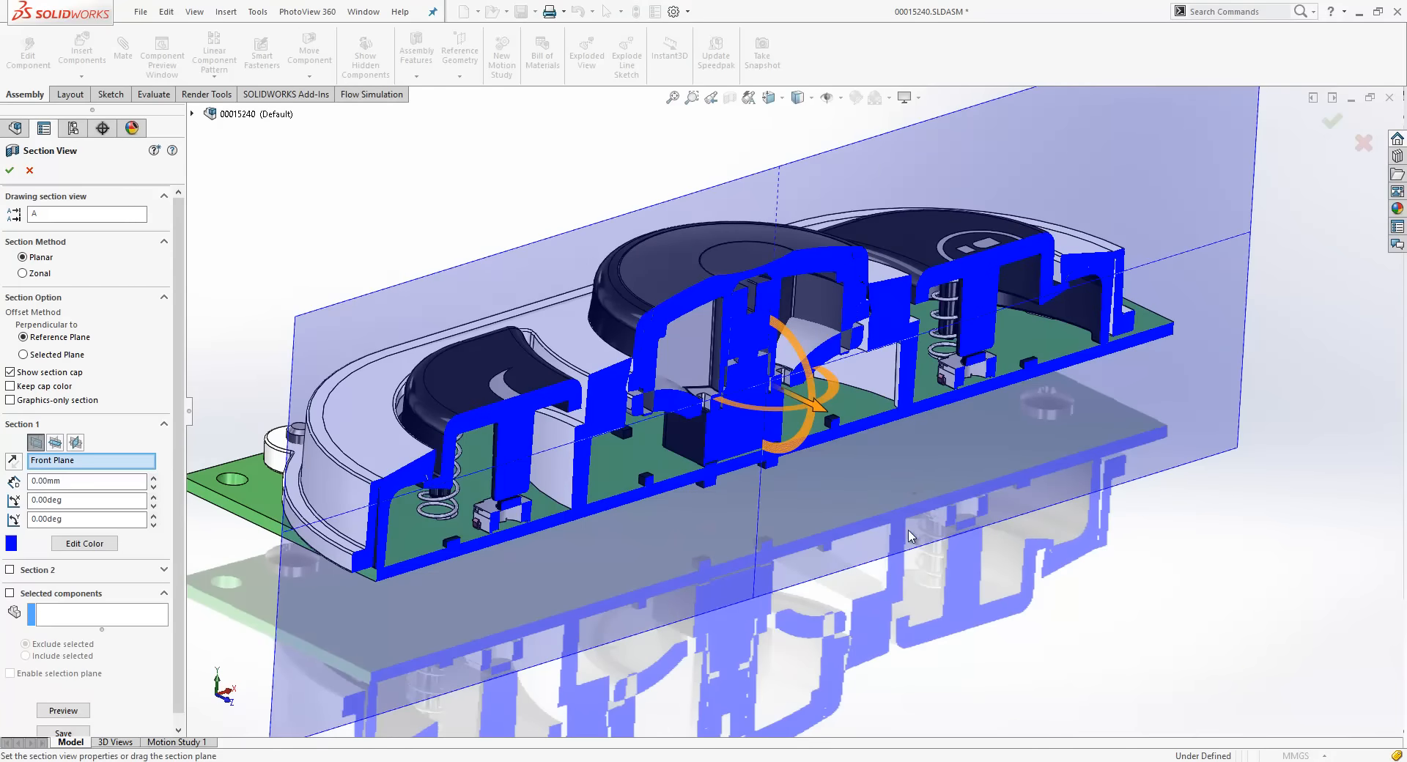
{"action": "left_click_drag", "start_coordinate": [822, 413], "coordinate": [796, 425]}
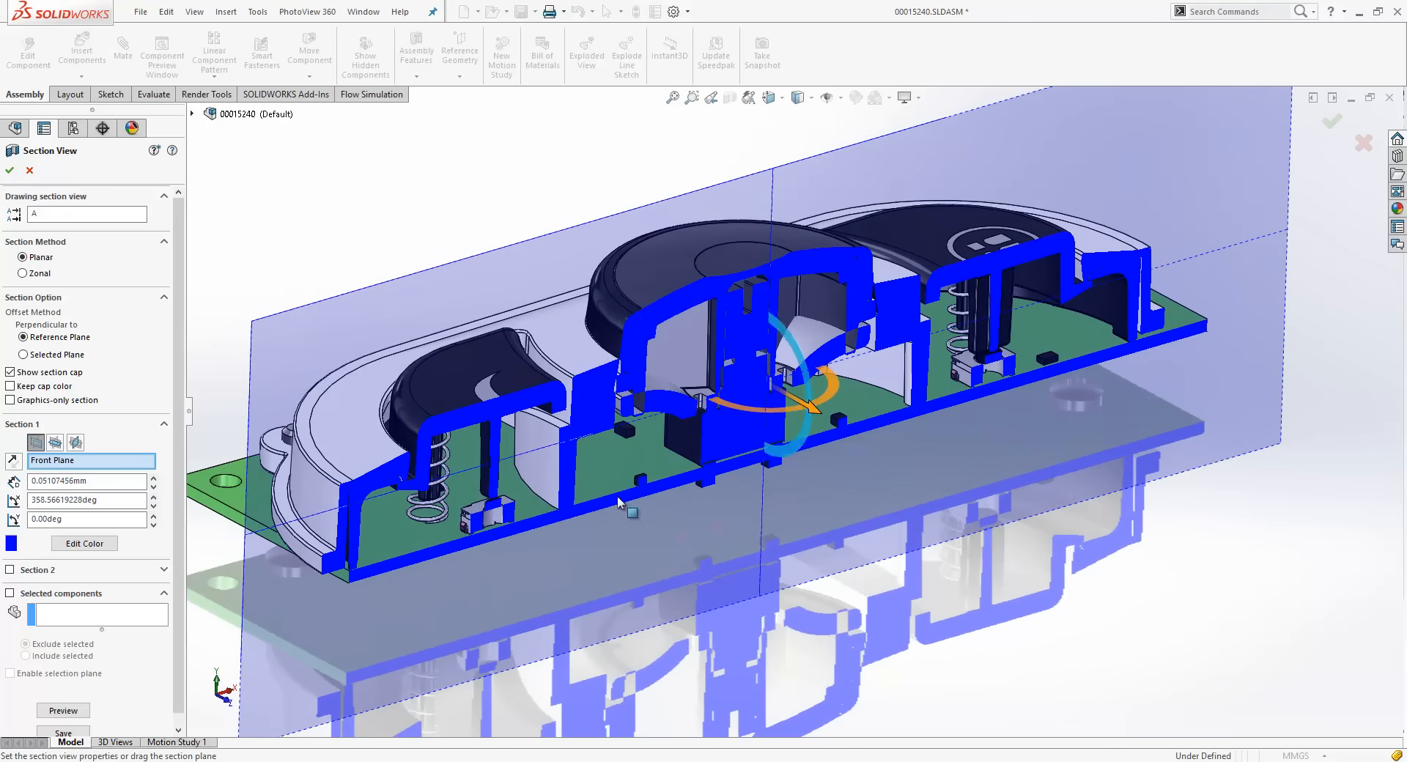
{"action": "double_click", "coordinate": [107, 502]}
{"action": "type", "text": "360"}
{"action": "key", "text": "Return"}
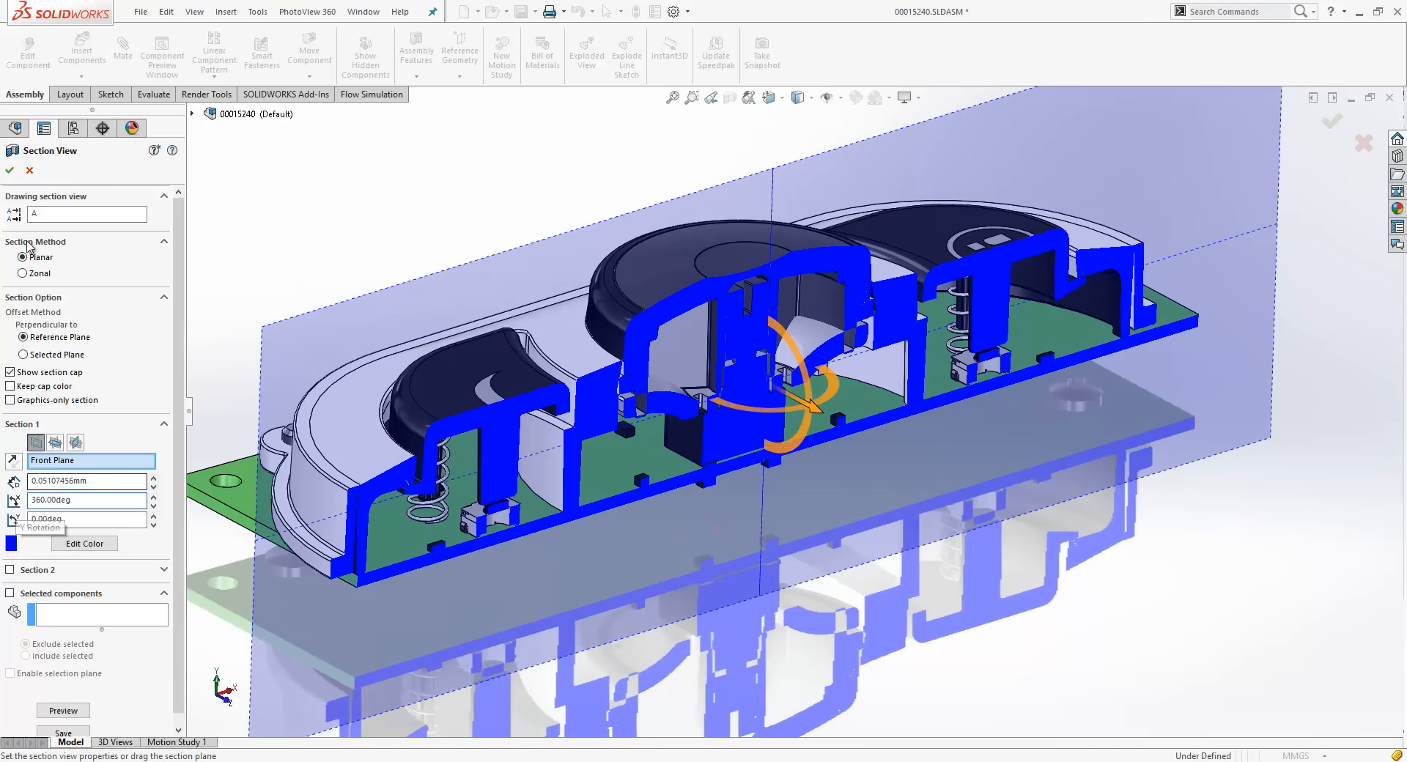
{"action": "left_click", "coordinate": [10, 170]}
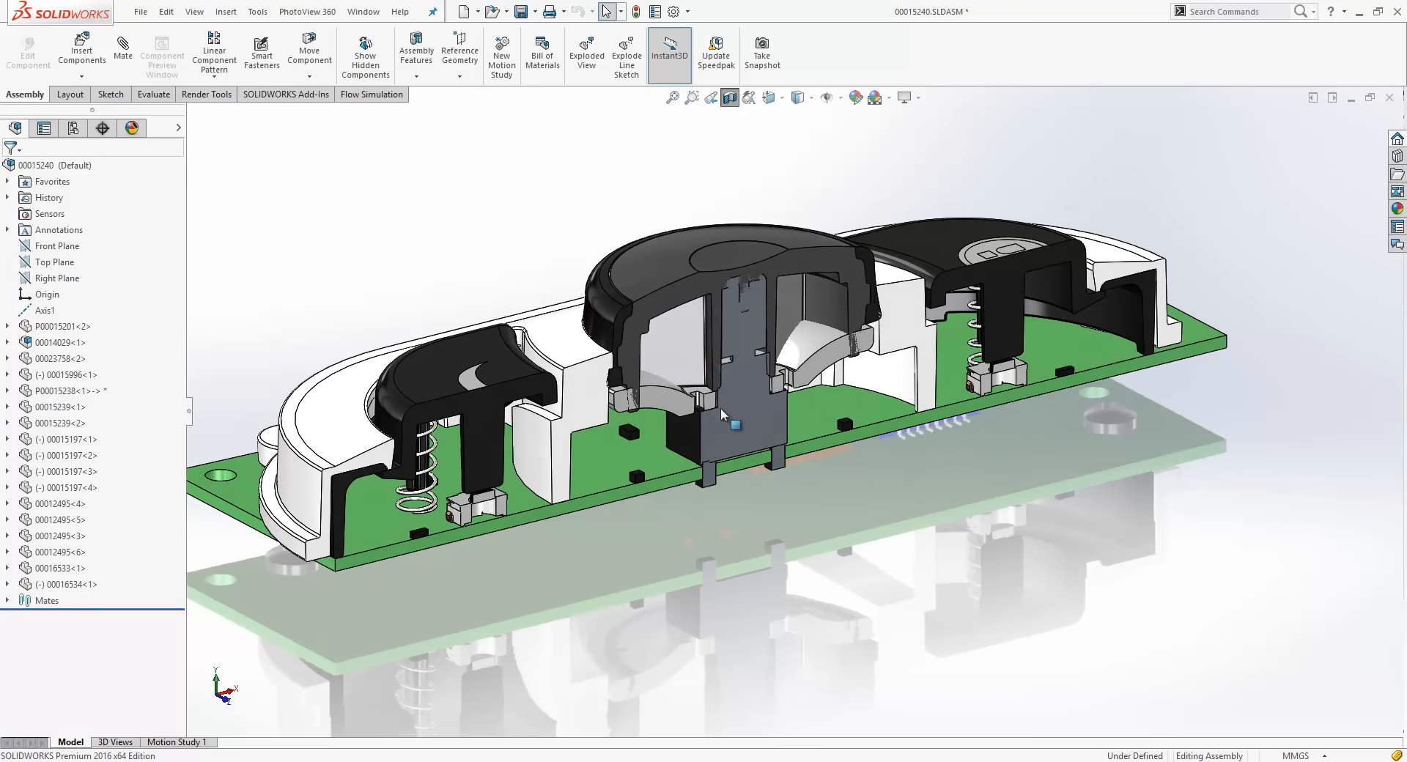
Select the Boss-Extrude1 face inside the sectioned central knob and open its Coincident54 mate for editing from the breadcrumbs at the cursor
{"action": "scroll", "coordinate": [857, 484], "scroll_direction": "down", "scroll_amount": 2}
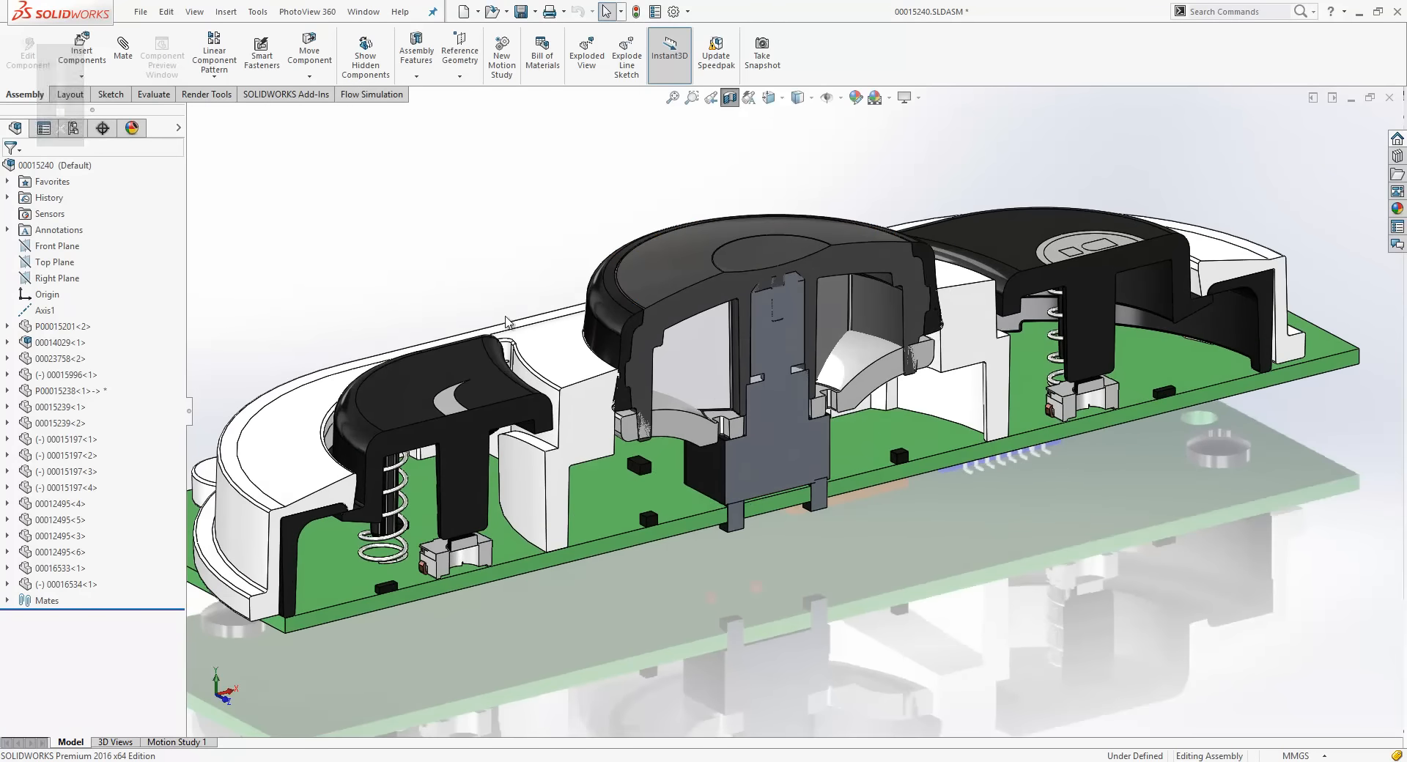
{"action": "scroll", "coordinate": [752, 396], "scroll_direction": "down", "scroll_amount": 1}
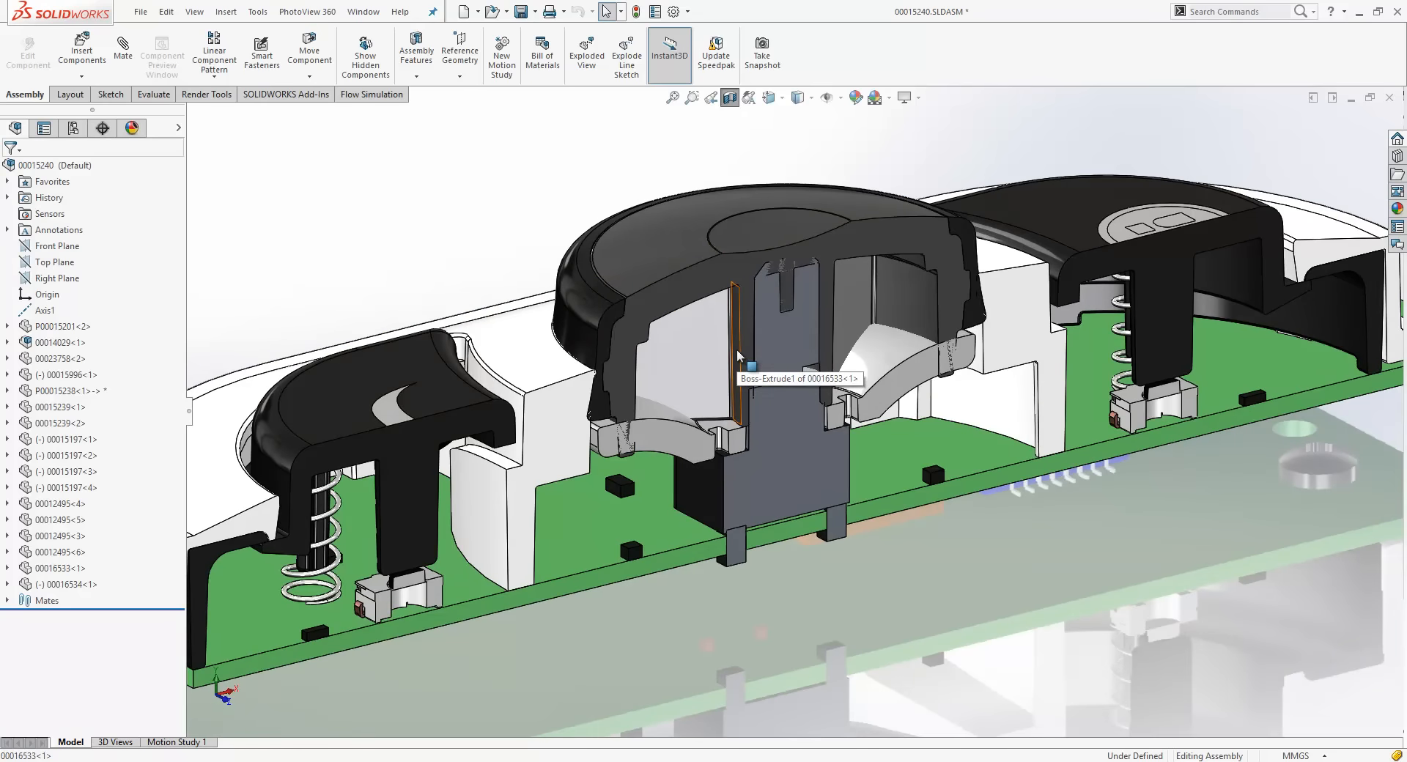
{"action": "left_click", "coordinate": [737, 354]}
{"action": "key", "text": "d"}
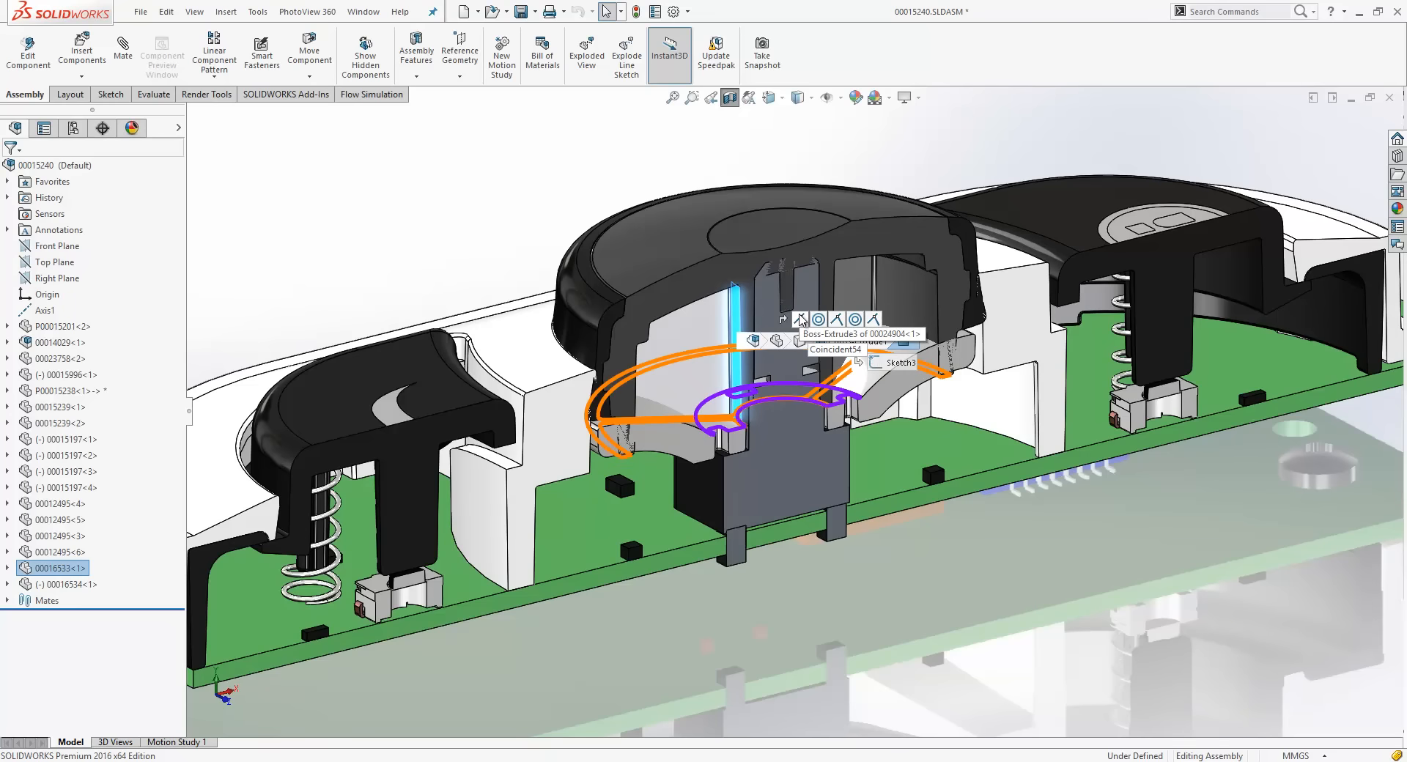
{"action": "left_click", "coordinate": [801, 321]}
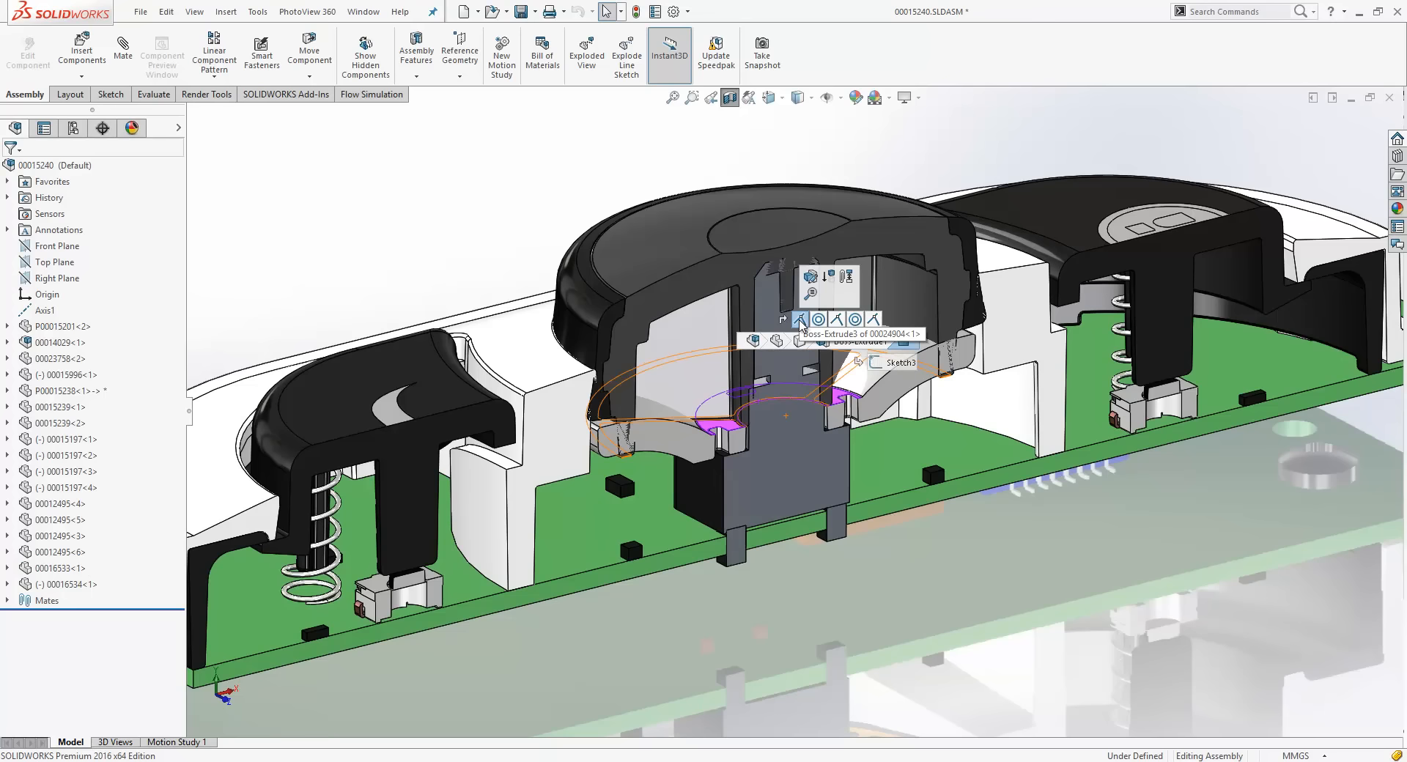
{"action": "left_click", "coordinate": [811, 277]}
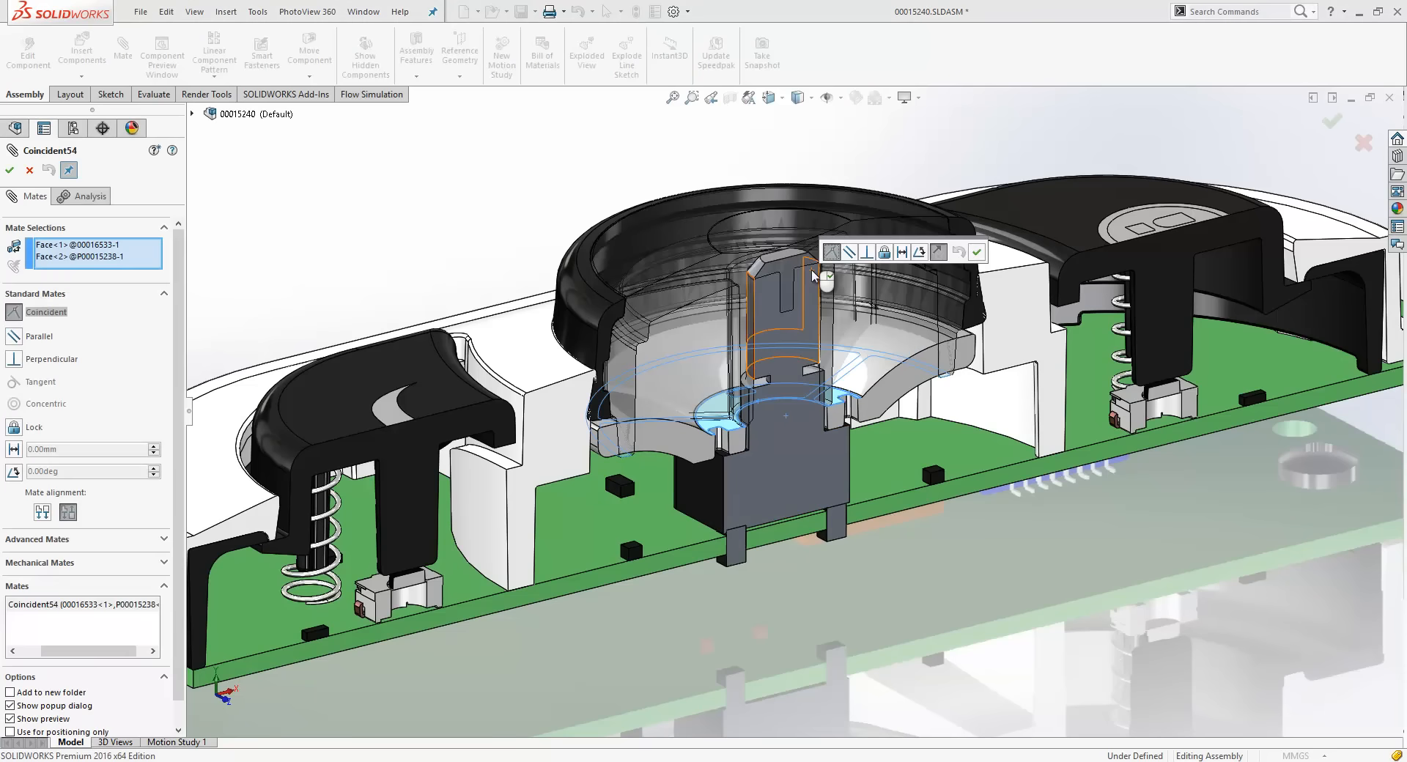
Reselect the faces of the Coincident54 mate using the grey central shaft, accept the redefined mate and finish mate editing
{"action": "left_click", "coordinate": [776, 261]}
{"action": "left_click", "coordinate": [782, 309]}
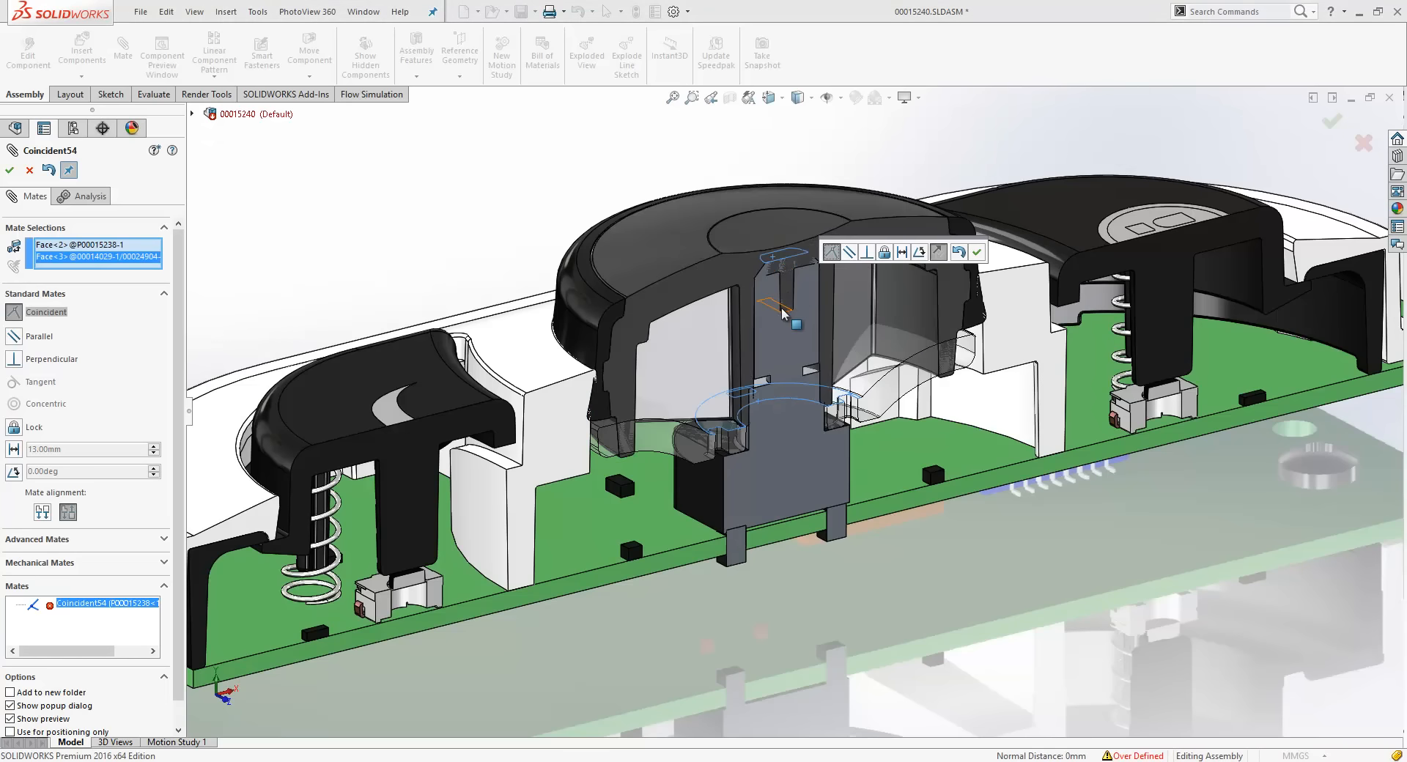
{"action": "left_click", "coordinate": [976, 252]}
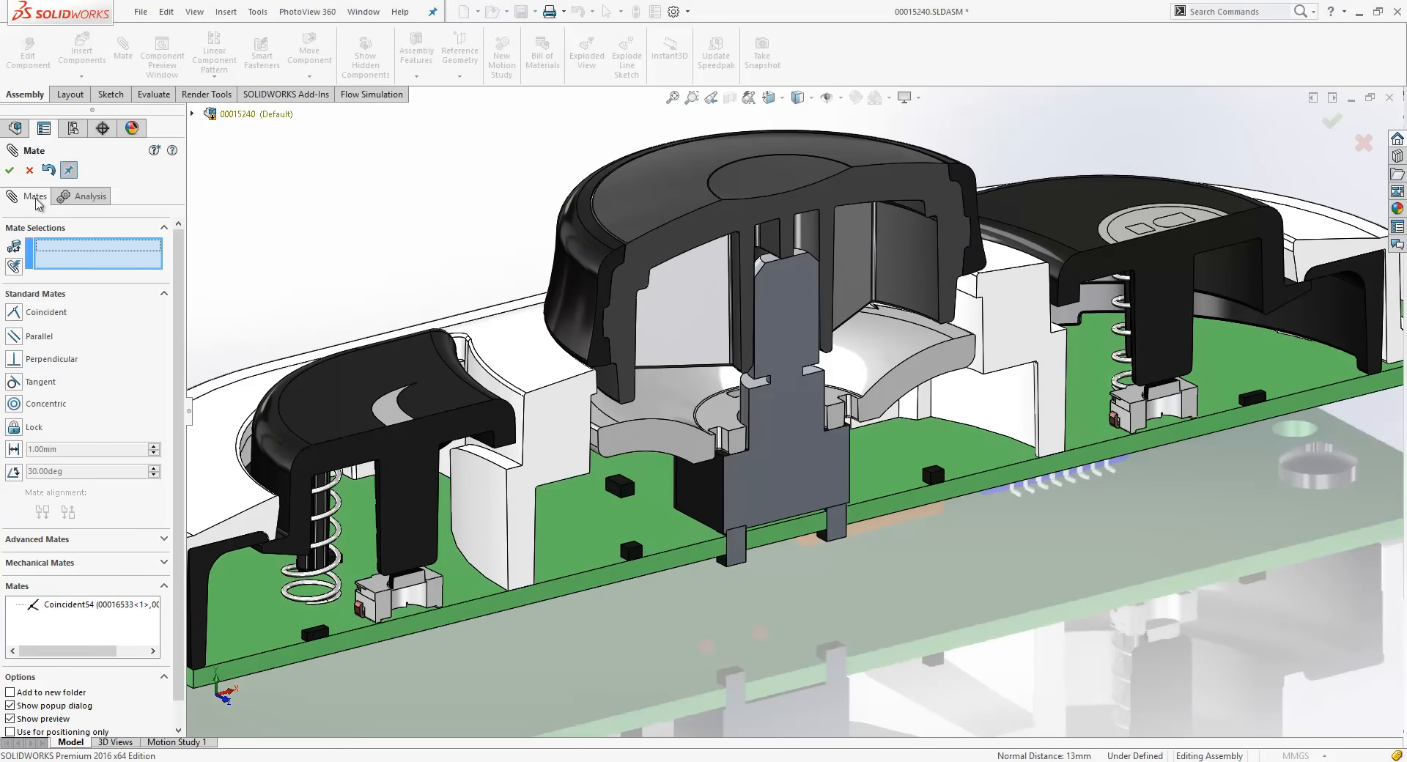
{"action": "left_click", "coordinate": [9, 169]}
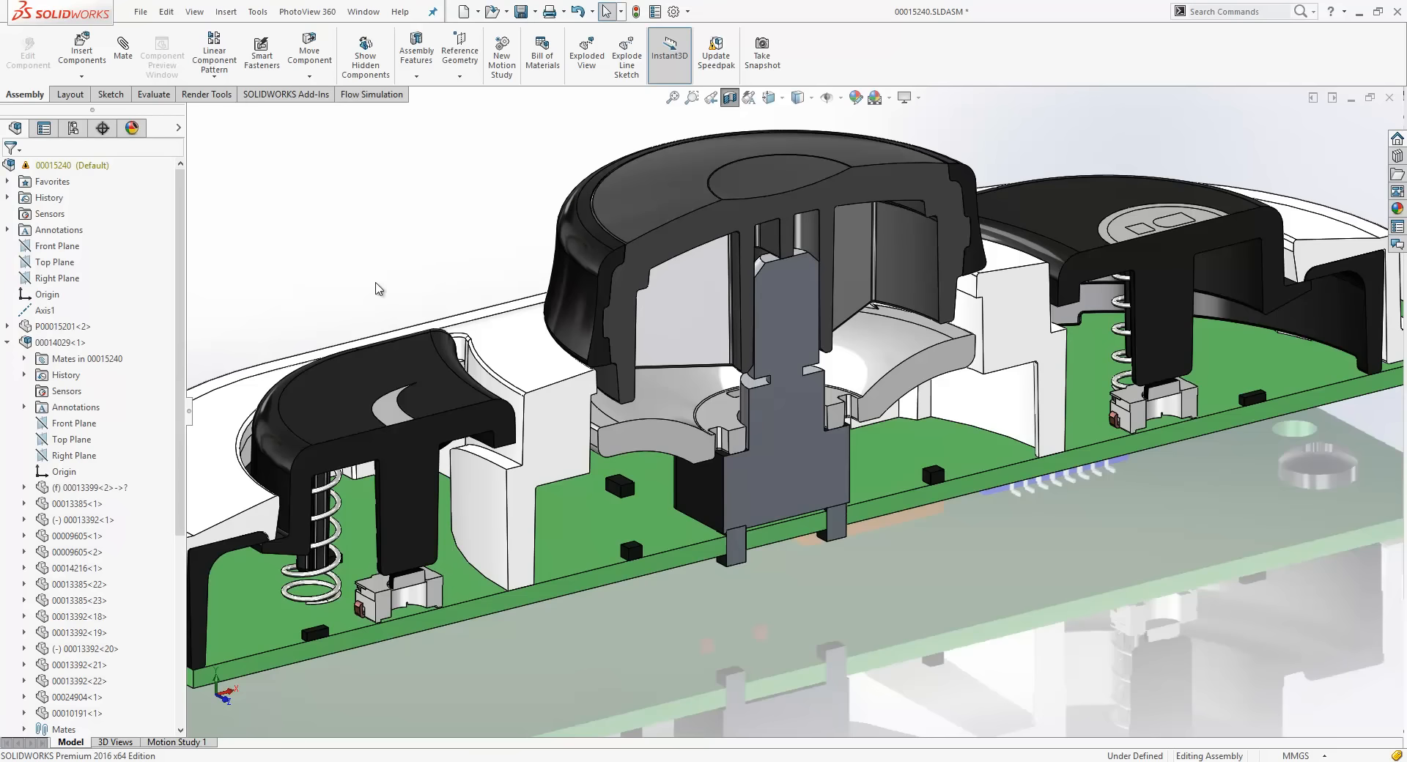
Select the housing's top face, expand P00015201<2> in the tree and examine the parent and child references of Shell1
{"action": "key", "text": "f"}
{"action": "scroll", "coordinate": [517, 642], "scroll_direction": "down", "scroll_amount": 3}
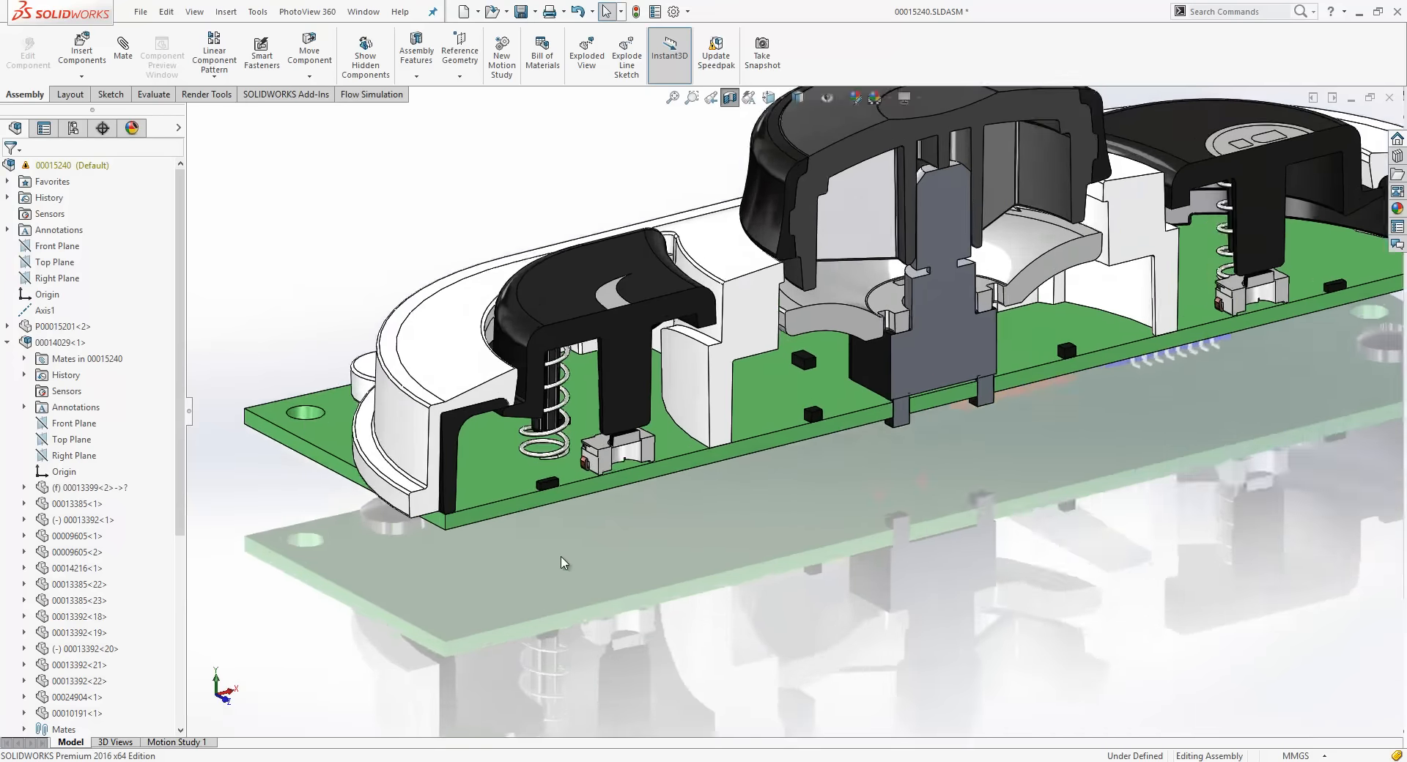
{"action": "left_click", "coordinate": [434, 379]}
{"action": "left_click", "coordinate": [8, 327]}
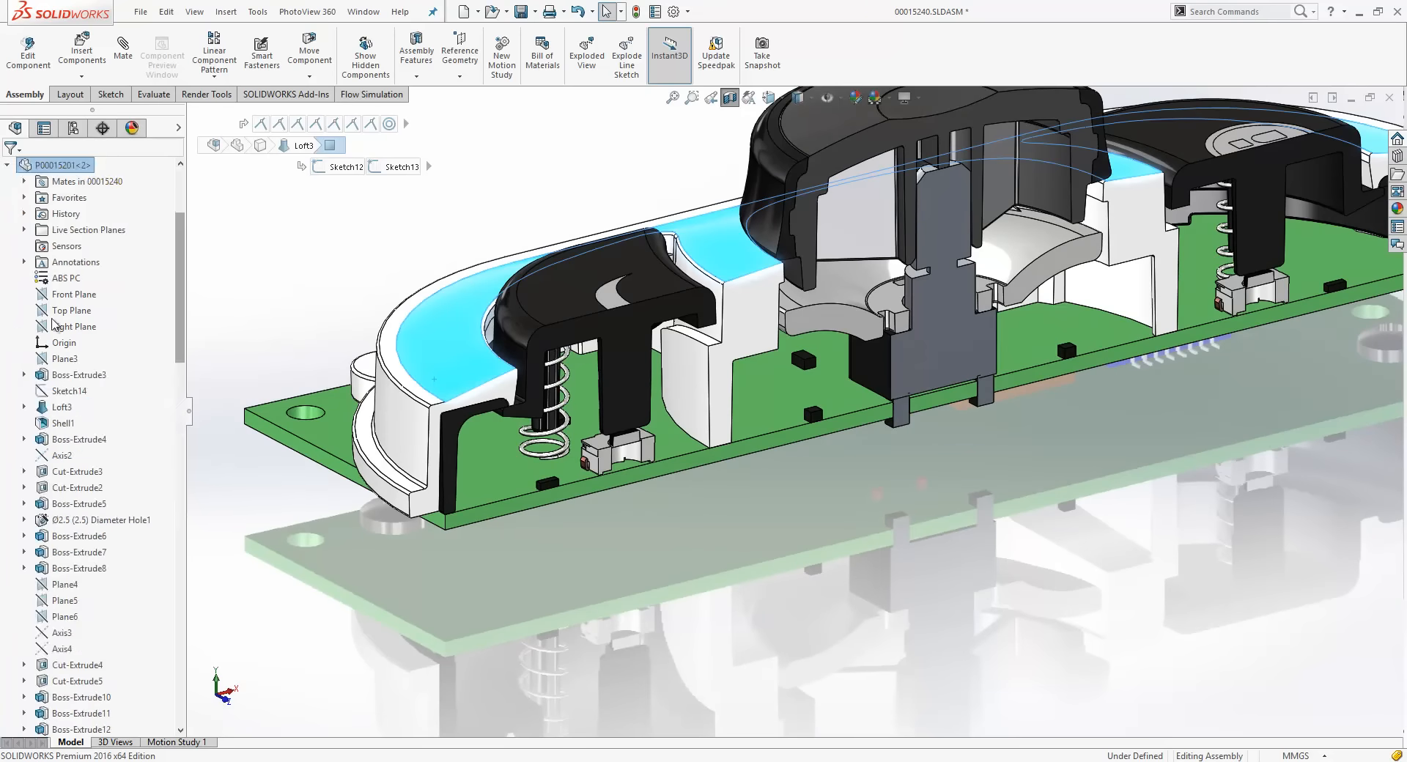
{"action": "mouse_move", "coordinate": [66, 423]}
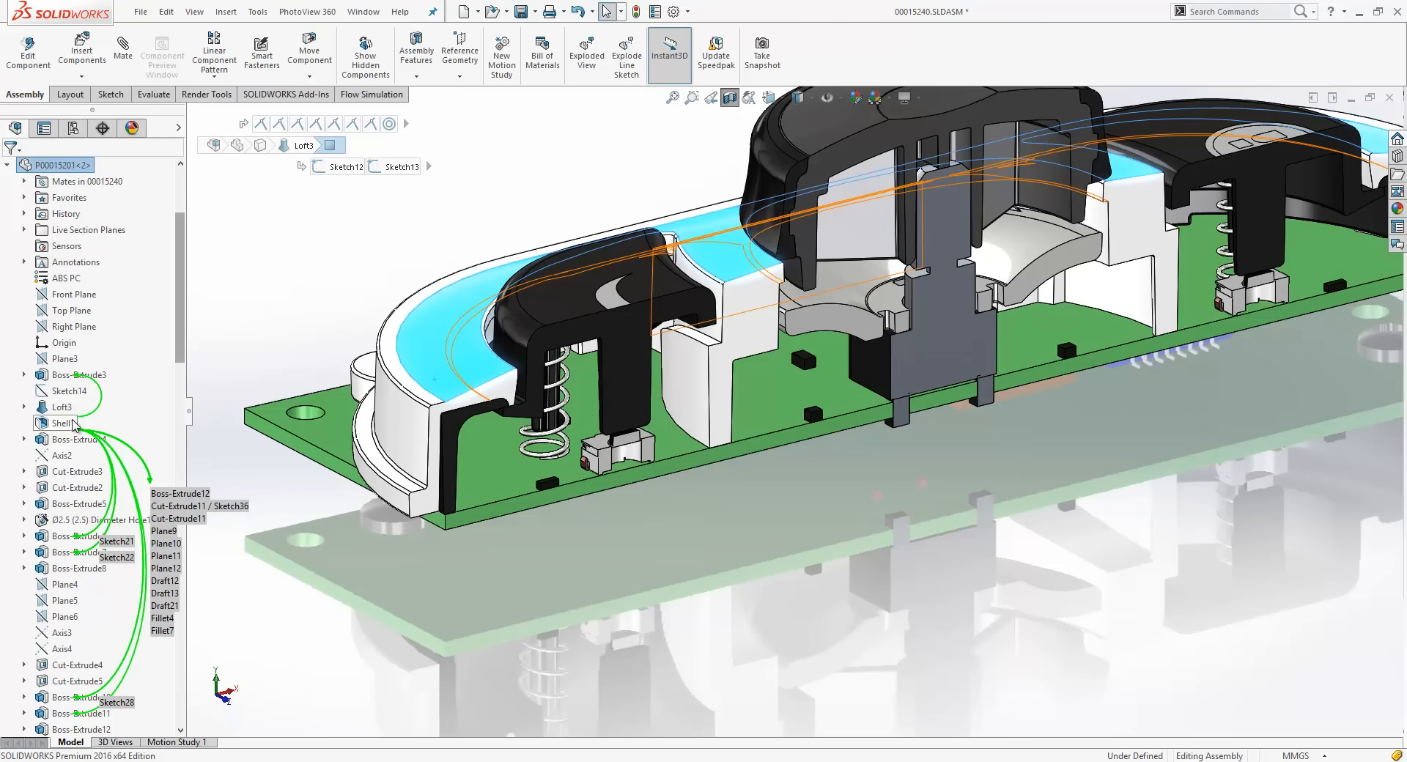
{"action": "left_click", "coordinate": [72, 420]}
Show the top assembly's context commands and dynamic reference toggles, dismiss them without choosing one, and return to the housing's feature list
{"action": "right_click", "coordinate": [72, 165]}
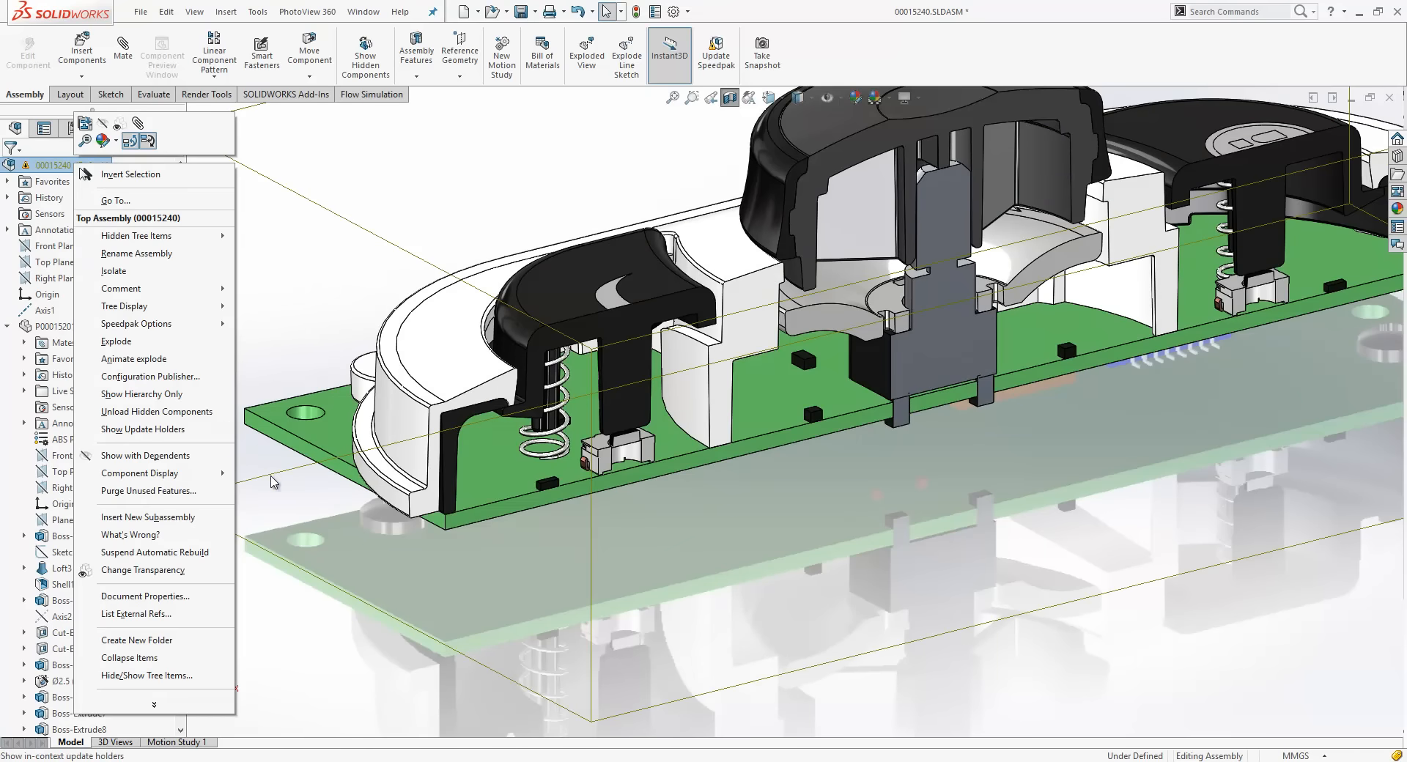
{"action": "left_click", "coordinate": [293, 595]}
{"action": "left_click_drag", "start_coordinate": [180, 282], "coordinate": [182, 354]}
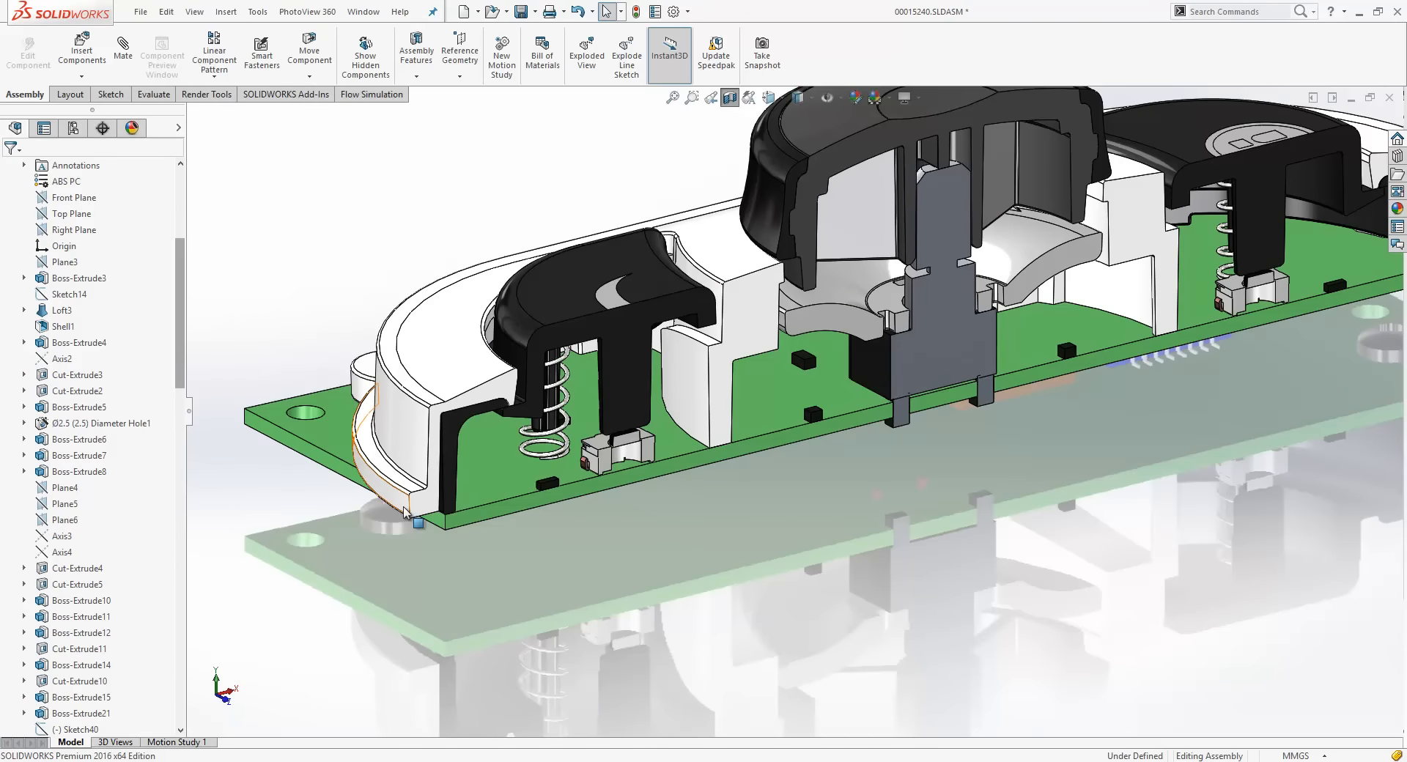
Select the rounded edge face on the housing's lower flange and open its Fillet5 feature for in-context editing
{"action": "scroll", "coordinate": [440, 408], "scroll_direction": "down", "scroll_amount": 2}
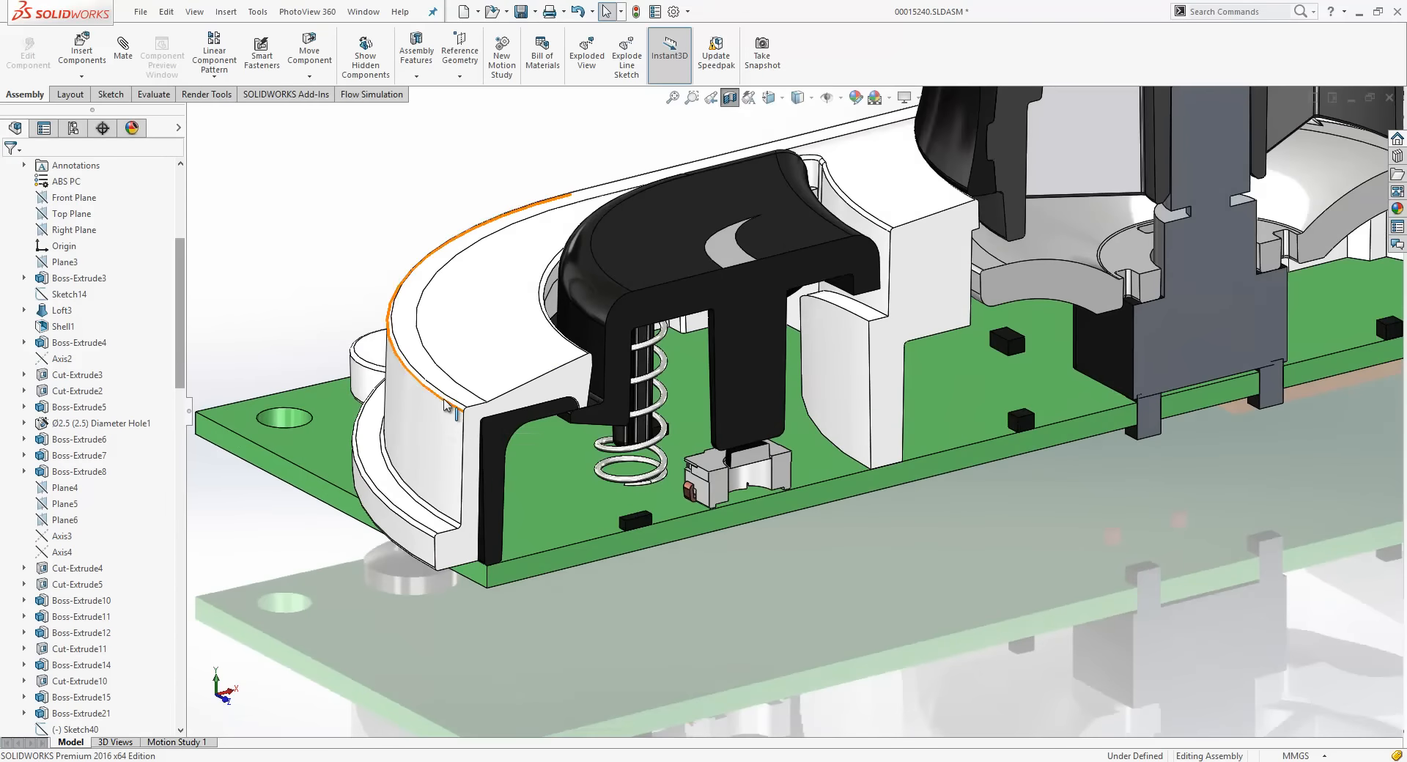
{"action": "left_click", "coordinate": [444, 401]}
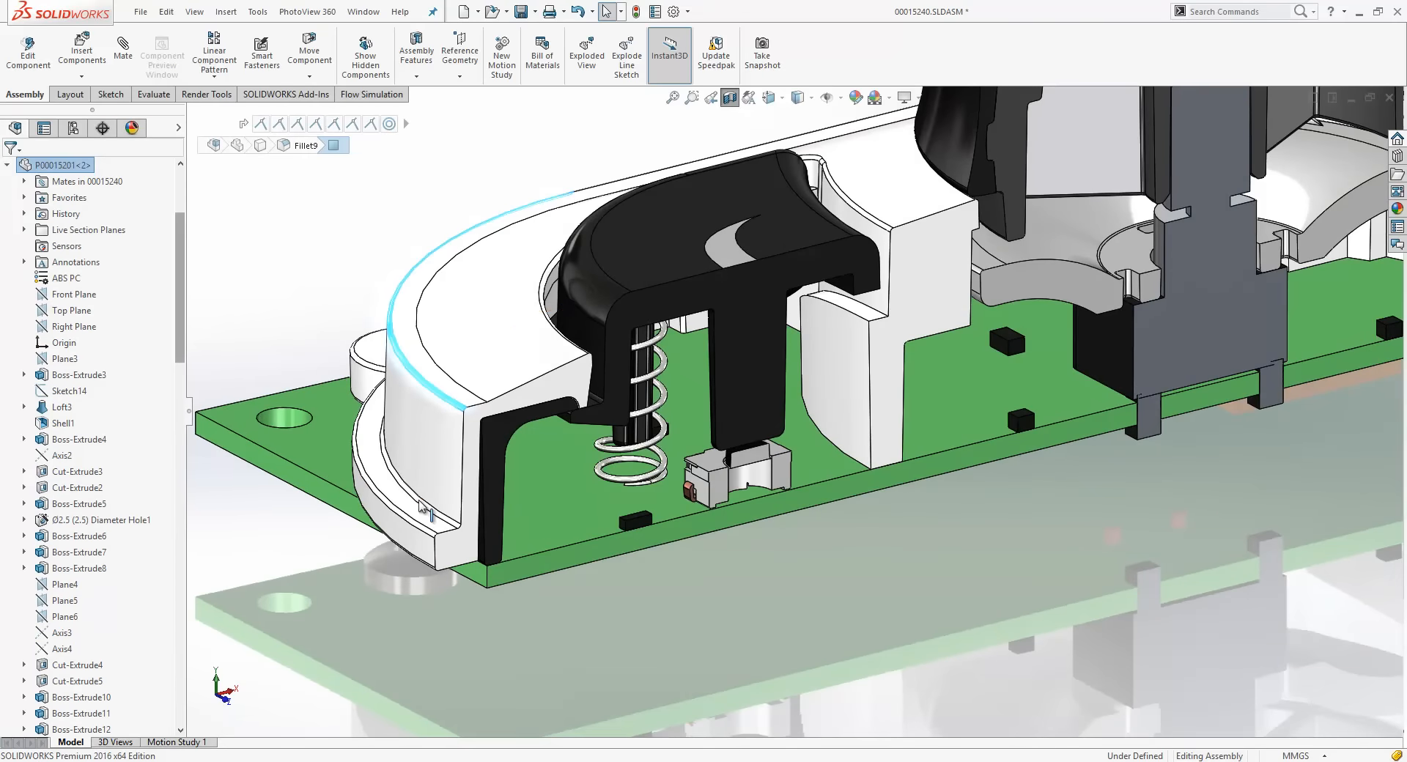
{"action": "left_click", "coordinate": [410, 522]}
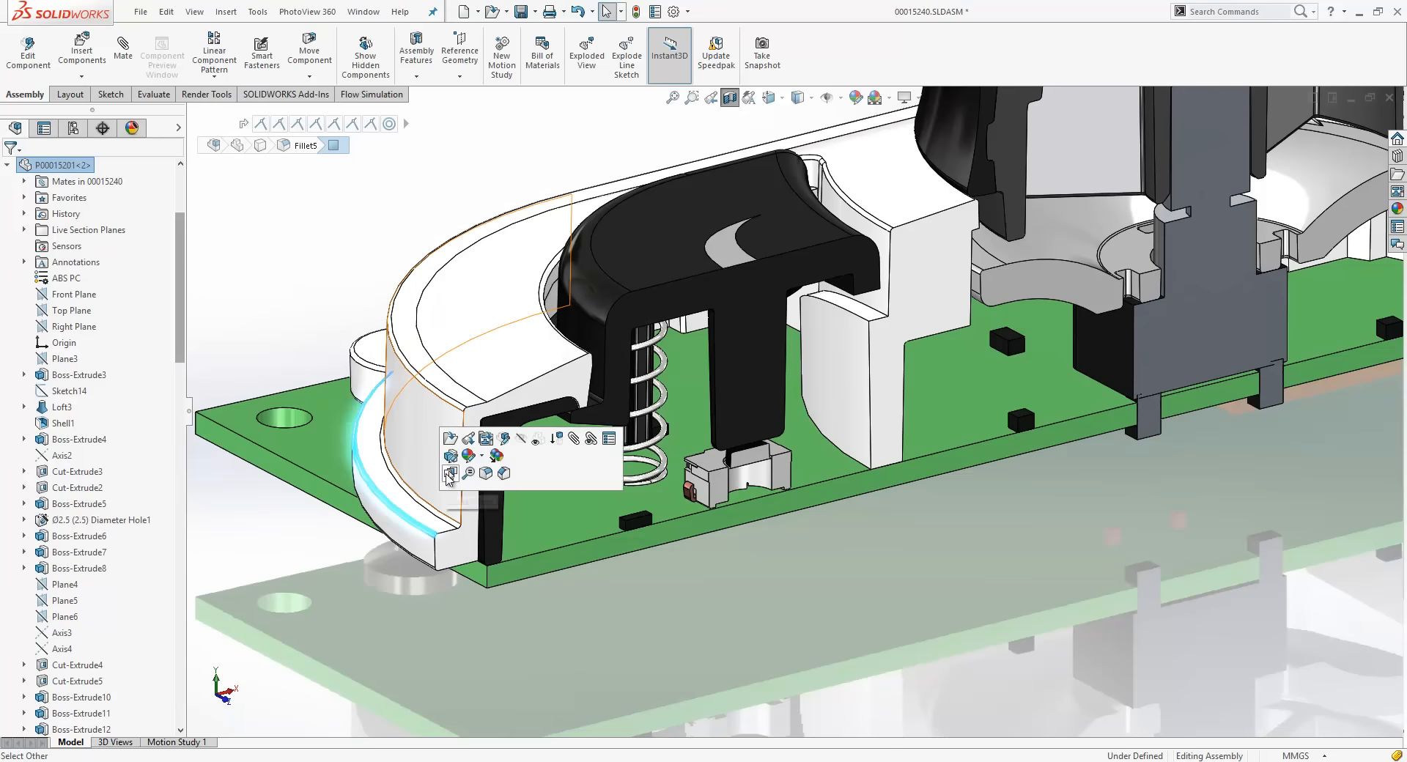
{"action": "left_click", "coordinate": [450, 456]}
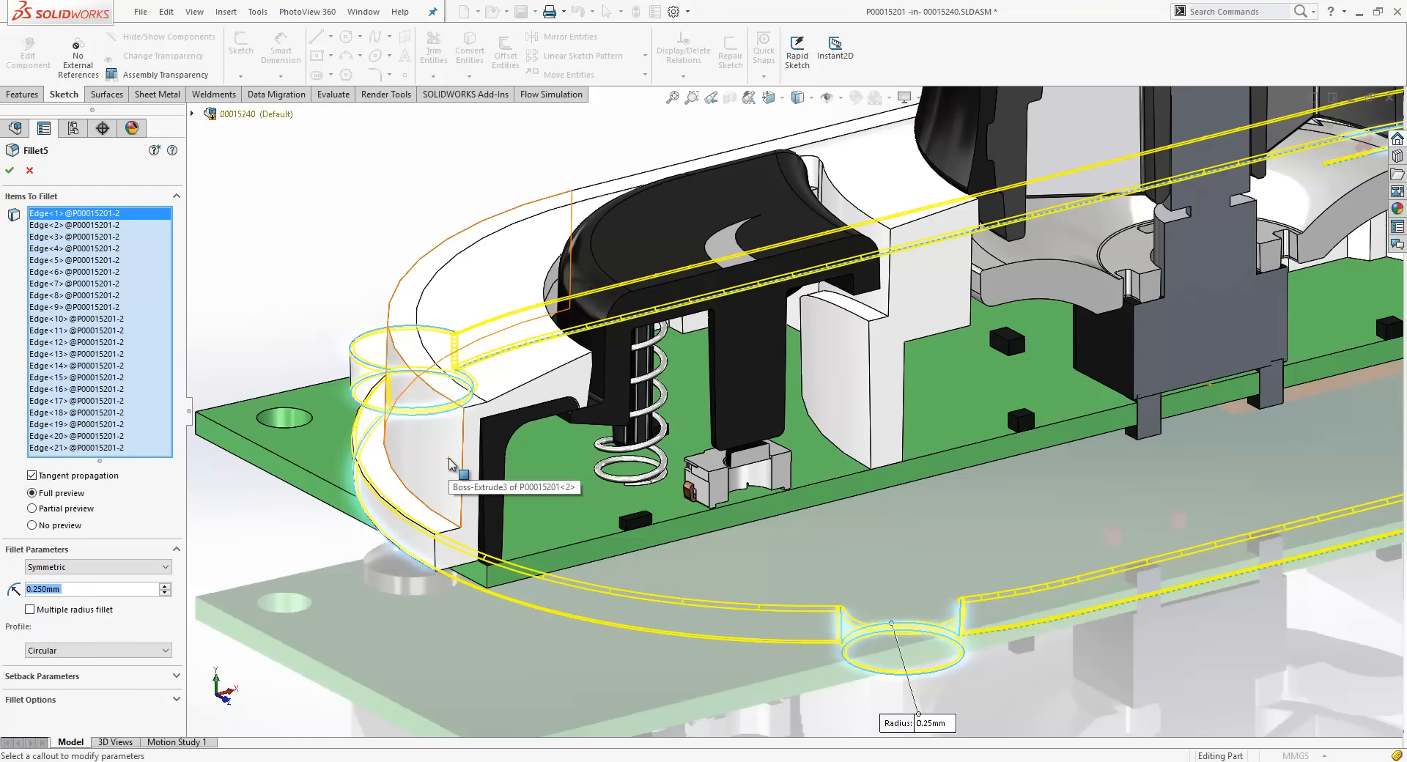
Shrink and enlarge the Fillet5 edge selection list, fit it back to its contents and accept the fillet with its 0.250 mm radius
{"action": "left_click_drag", "start_coordinate": [135, 460], "coordinate": [137, 255]}
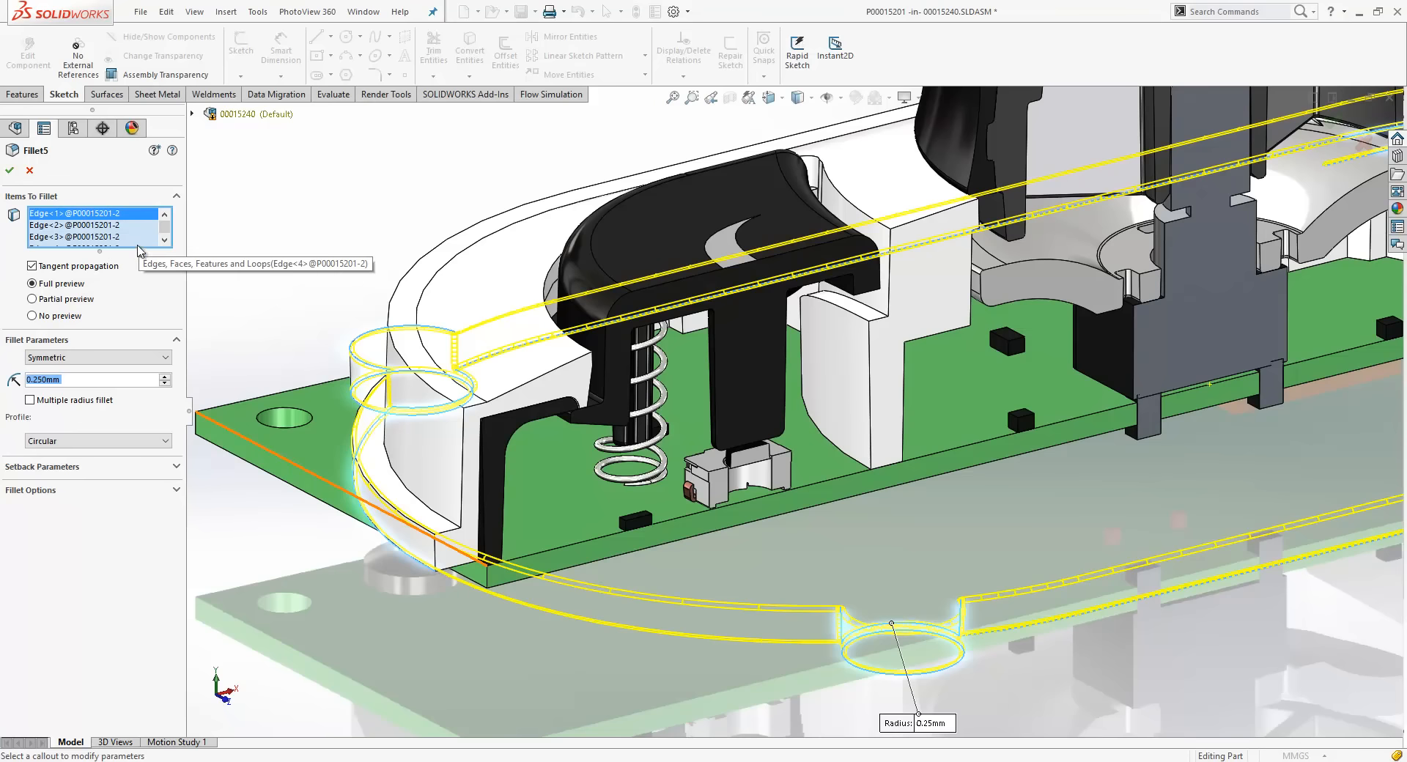
{"action": "left_click_drag", "start_coordinate": [134, 253], "coordinate": [116, 485]}
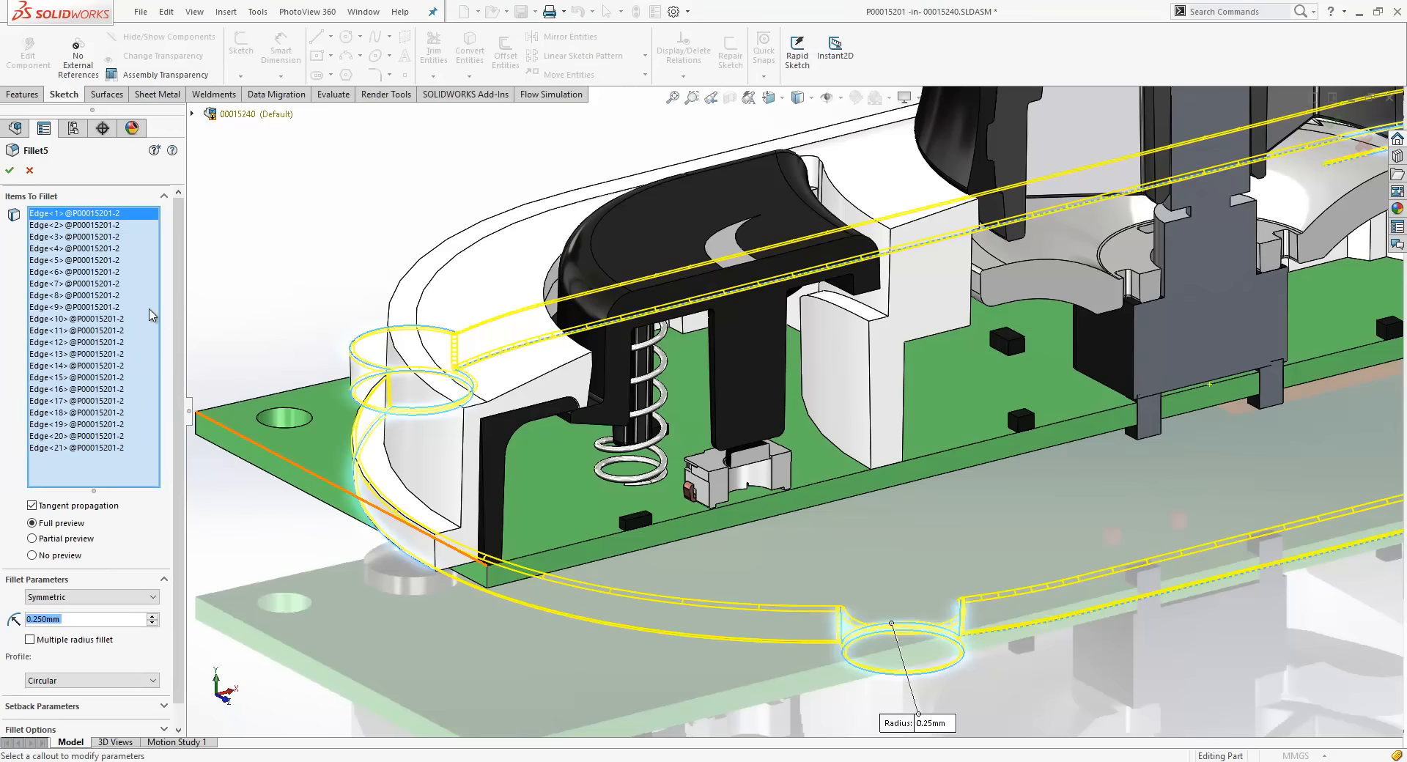
{"action": "right_click", "coordinate": [149, 309]}
{"action": "left_click", "coordinate": [173, 321]}
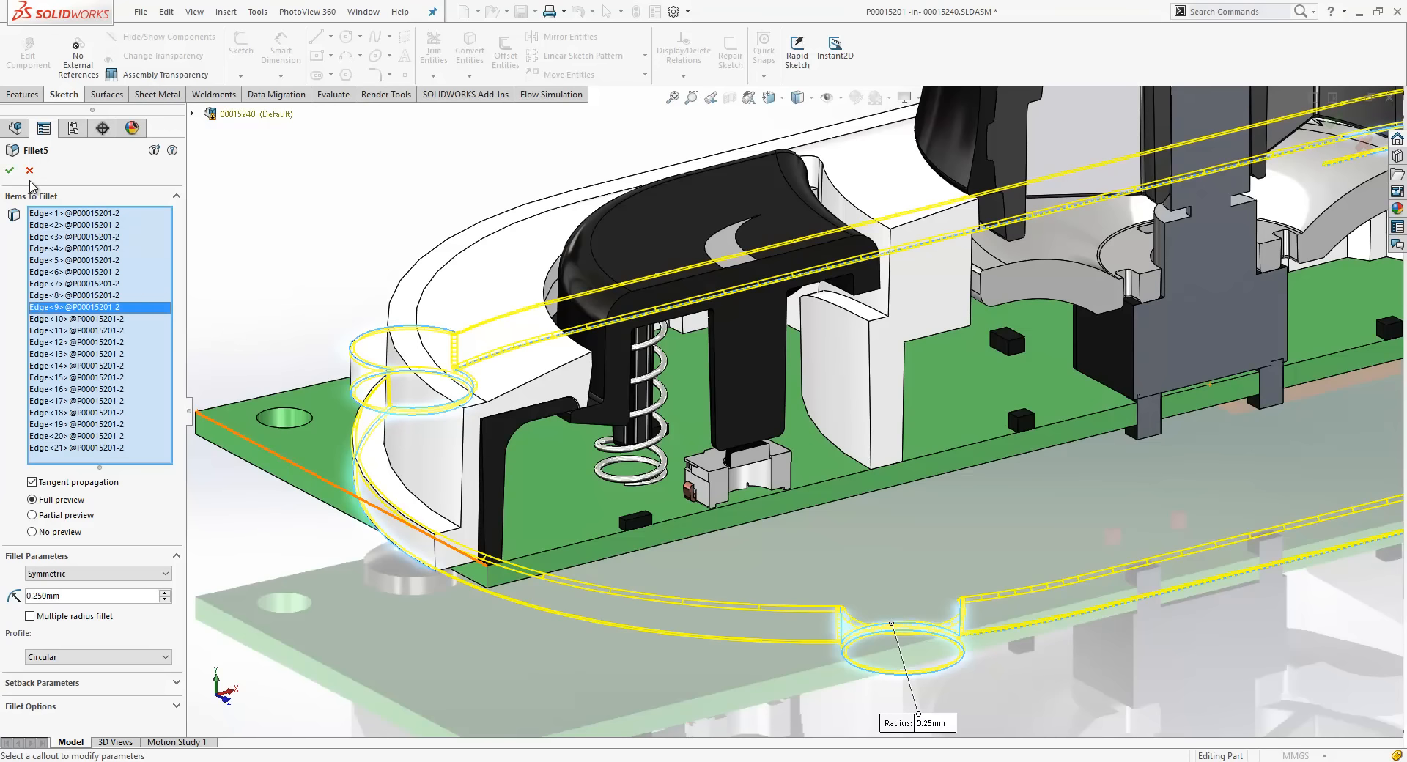
{"action": "left_click", "coordinate": [10, 170]}
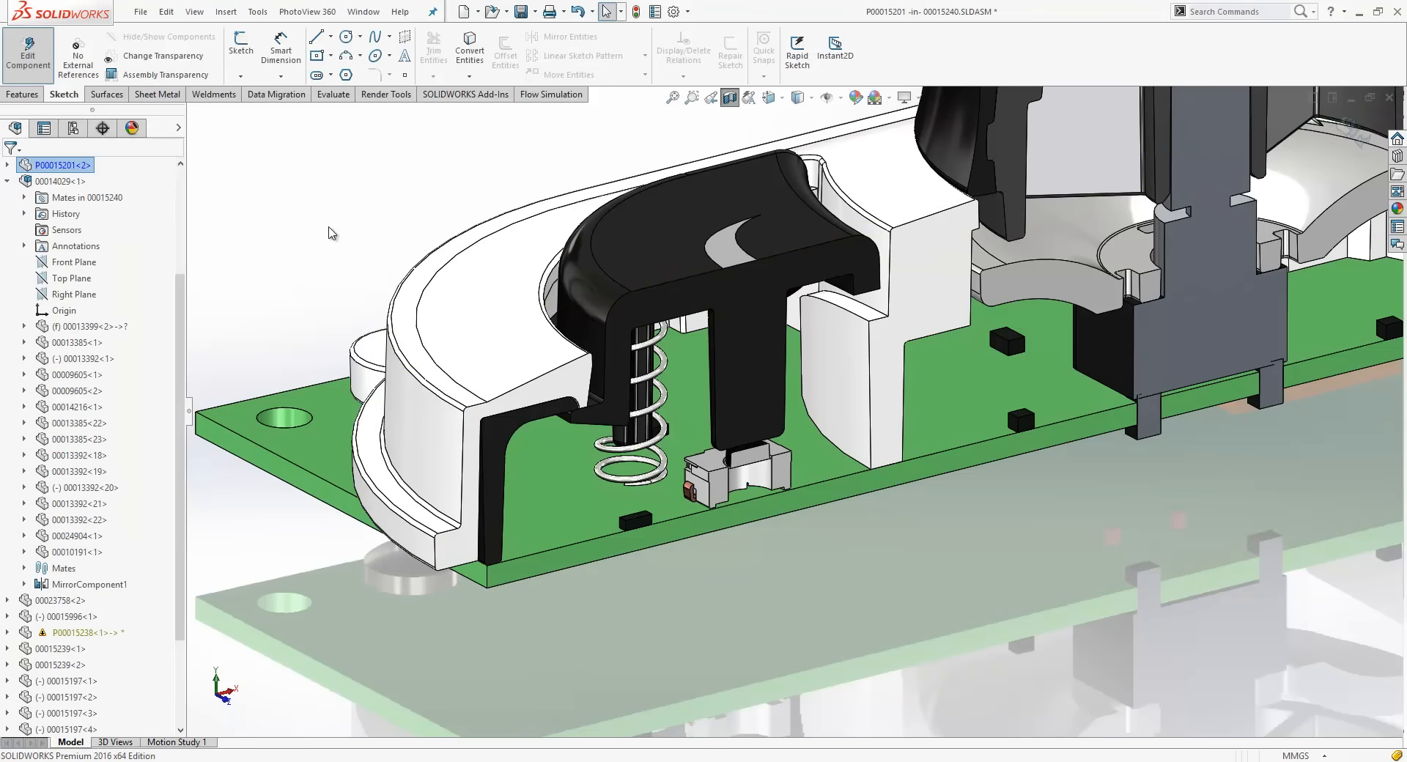
Bring the confirmation controls to the cursor and finish editing the housing part, returning to the full assembly
{"action": "scroll", "coordinate": [361, 210], "scroll_direction": "up", "scroll_amount": 2}
{"action": "scroll", "coordinate": [771, 161], "scroll_direction": "up", "scroll_amount": 2}
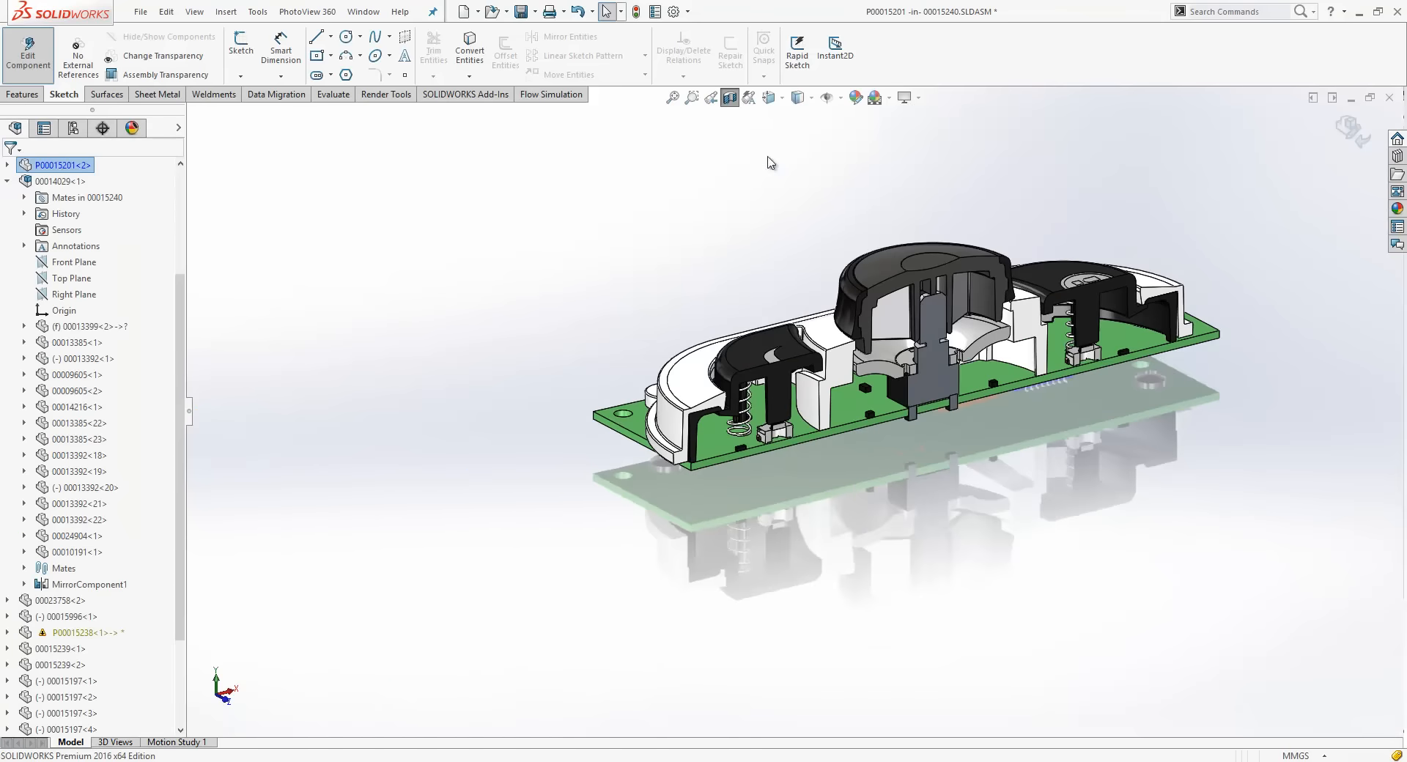
{"action": "scroll", "coordinate": [796, 230], "scroll_direction": "up", "scroll_amount": 1}
{"action": "key", "text": "d"}
{"action": "left_click", "coordinate": [782, 240]}
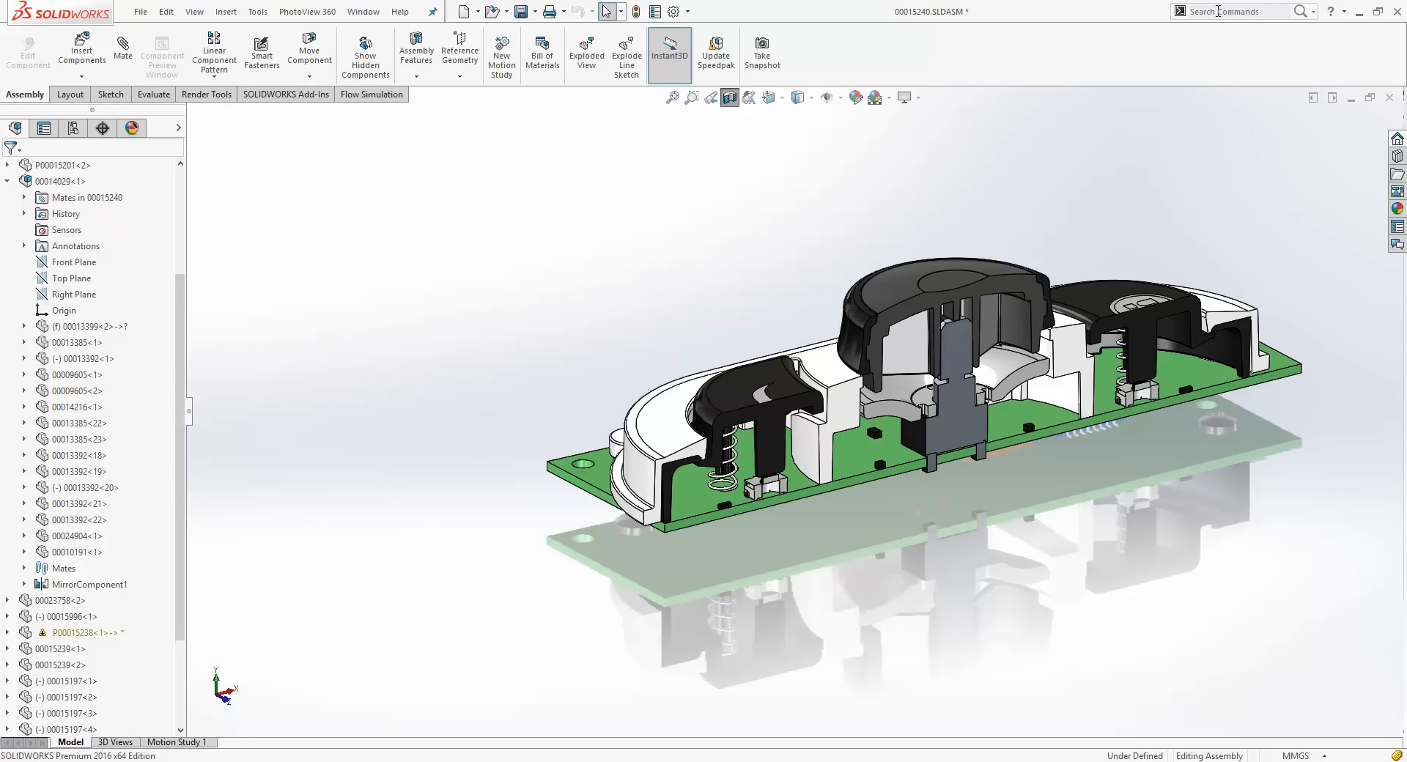
List the available search sources for the command search box
{"action": "left_click", "coordinate": [1312, 11]}
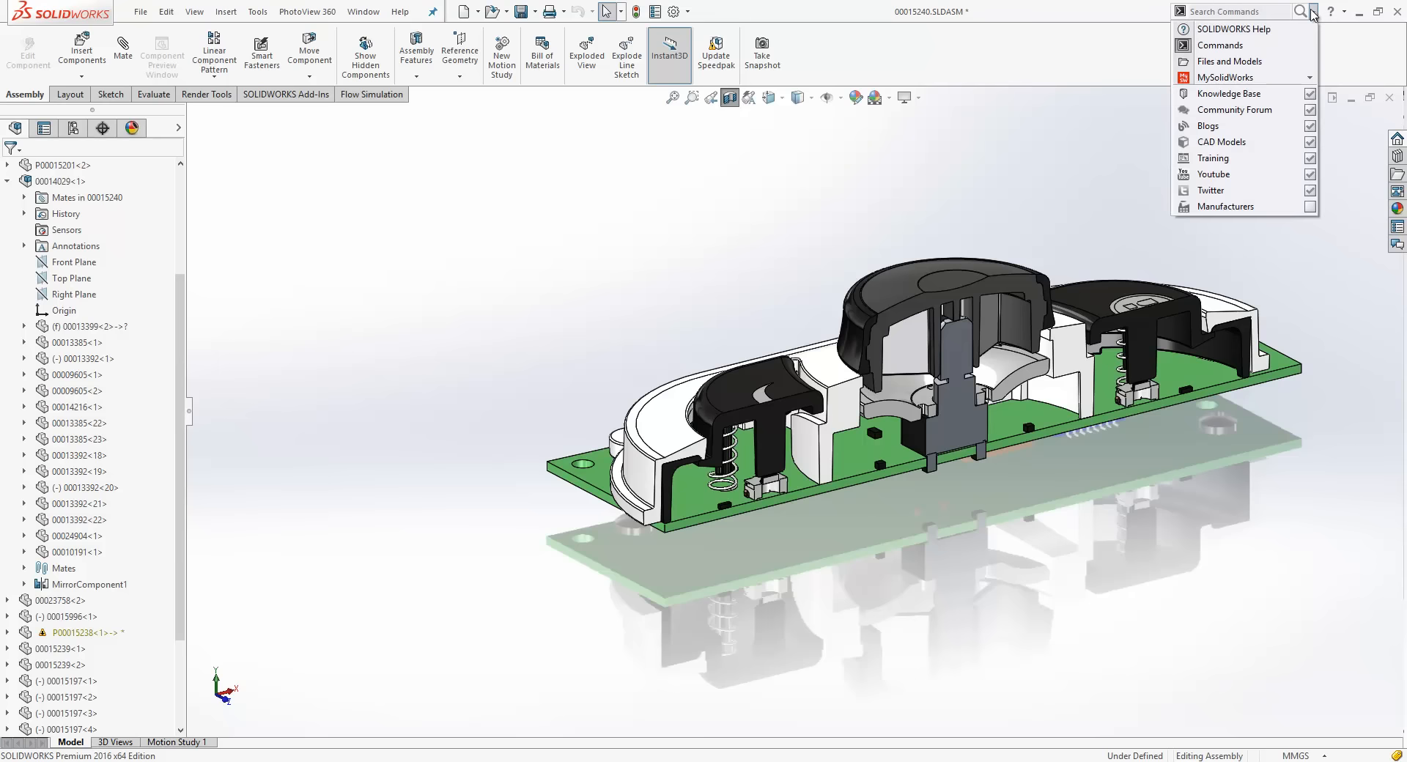